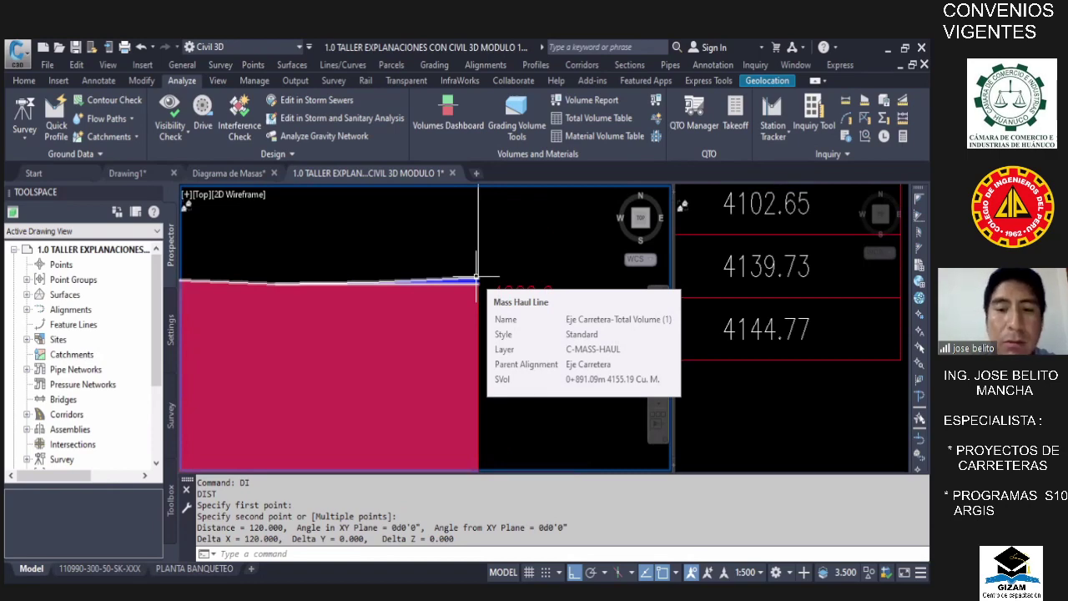
- Examine the Eje Carretera mass haul diagram along its length, including the raised areas above the compensation line
scroll(512, 290, down, 3)
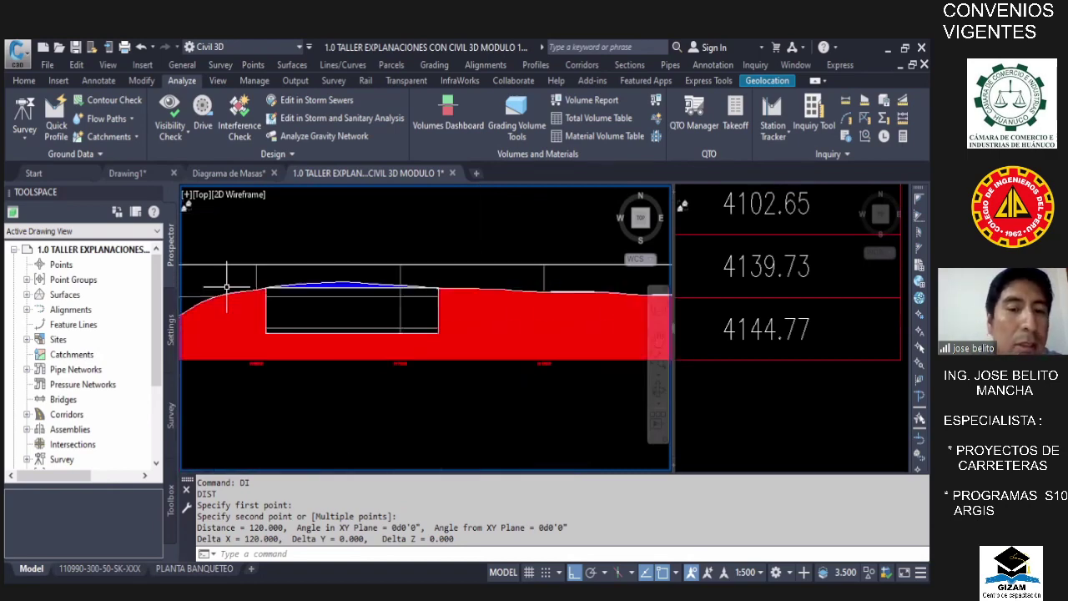
scroll(227, 287, up, 2)
scroll(523, 310, down, 2)
scroll(438, 295, up, 2)
scroll(364, 327, down, 4)
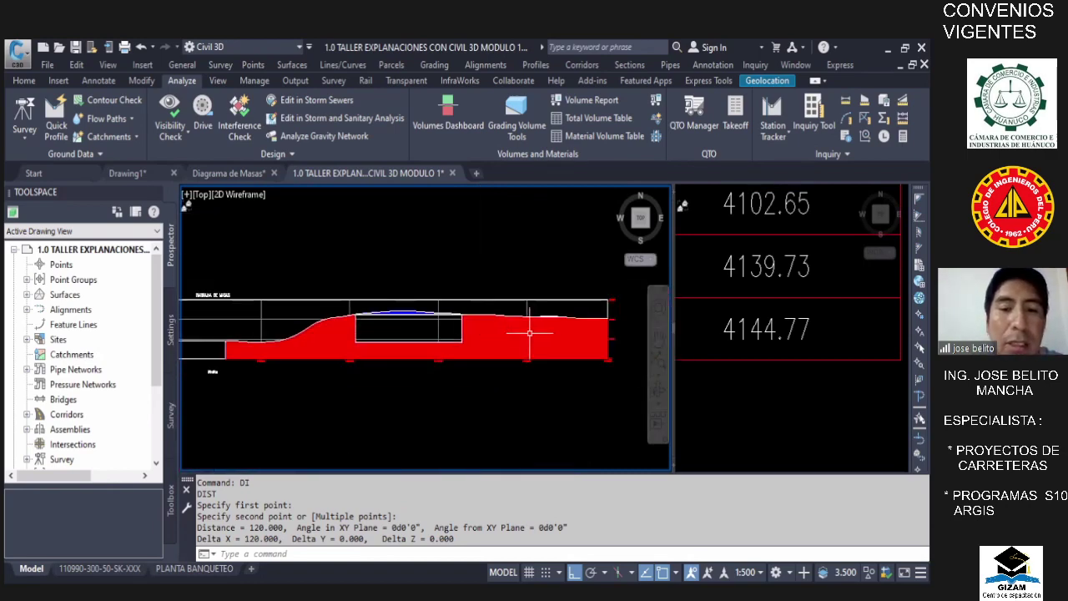
scroll(400, 325, up, 3)
scroll(393, 284, up, 2)
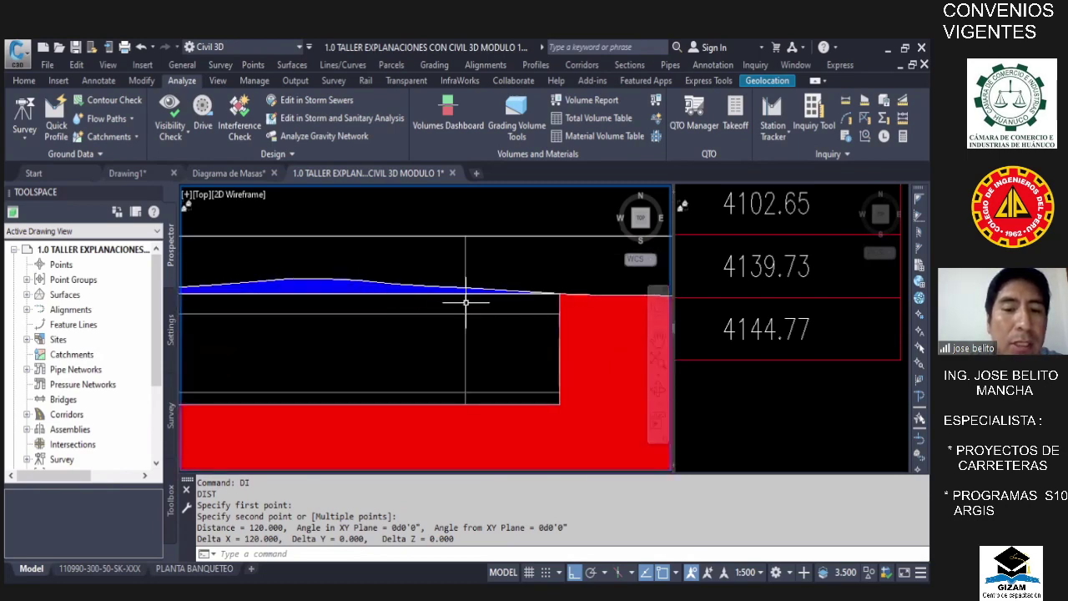
scroll(359, 294, down, 2)
scroll(351, 293, up, 3)
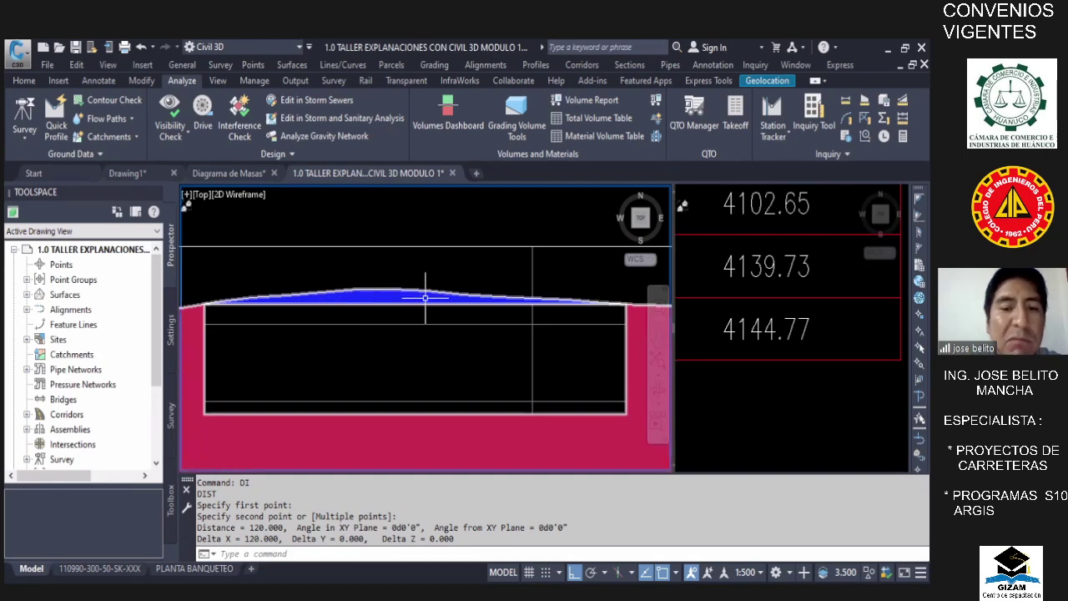
scroll(384, 309, down, 3)
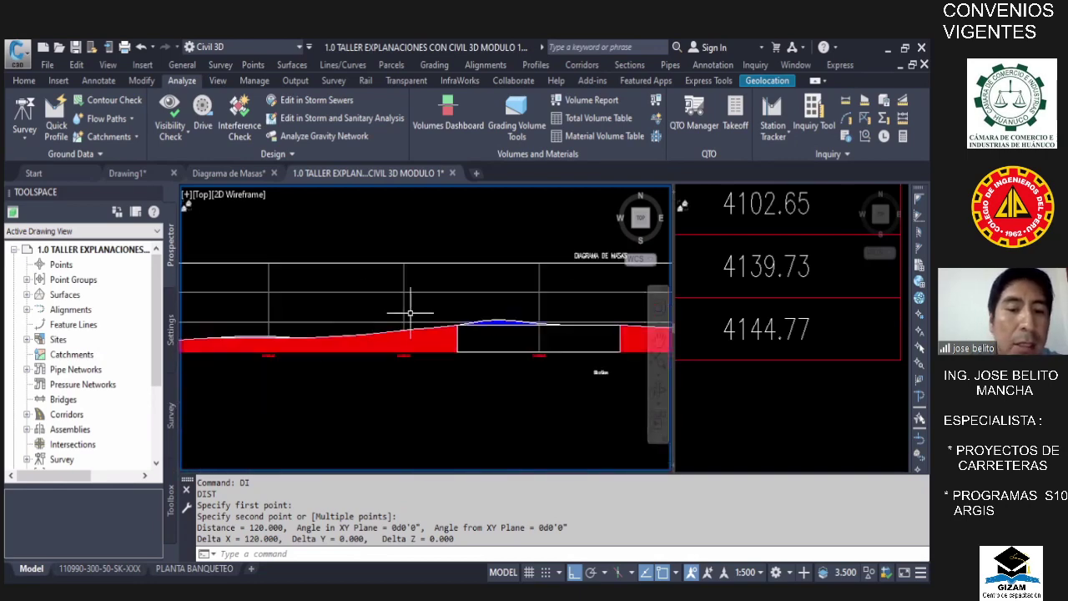
scroll(526, 327, up, 2)
scroll(446, 318, down, 3)
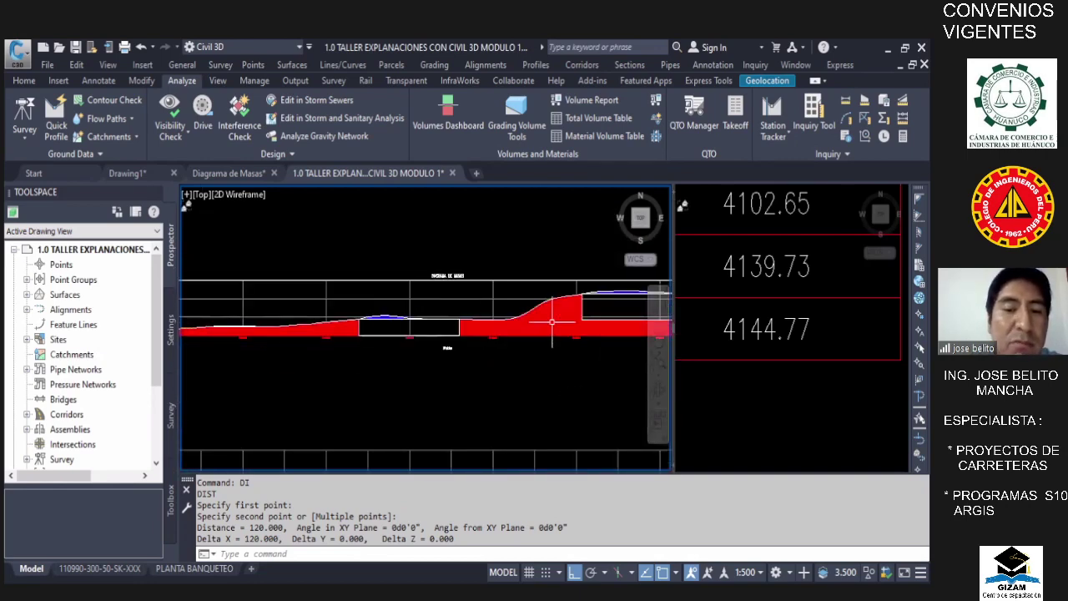
scroll(552, 321, down, 1)
scroll(468, 333, down, 2)
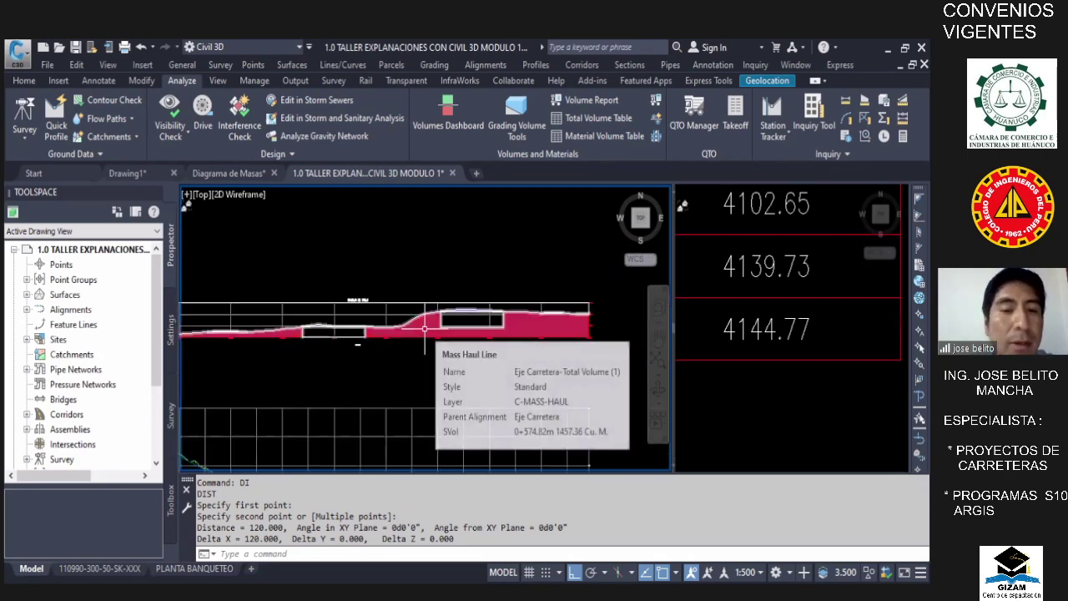
- Compare the cumulative volume columns in the last rows of the volume table
click(747, 334)
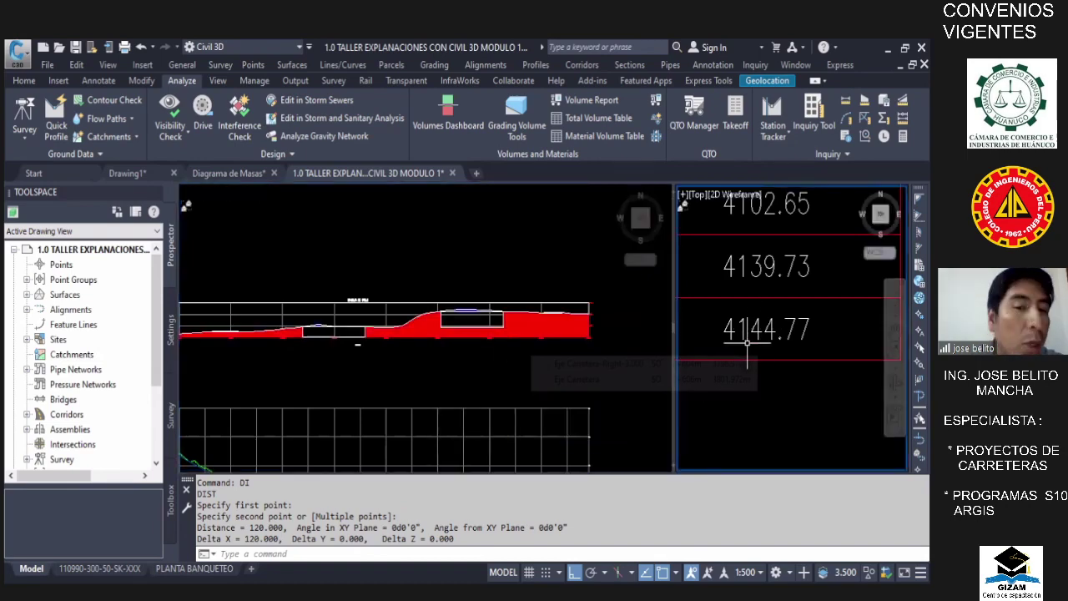
scroll(772, 355, down, 8)
scroll(789, 325, up, 8)
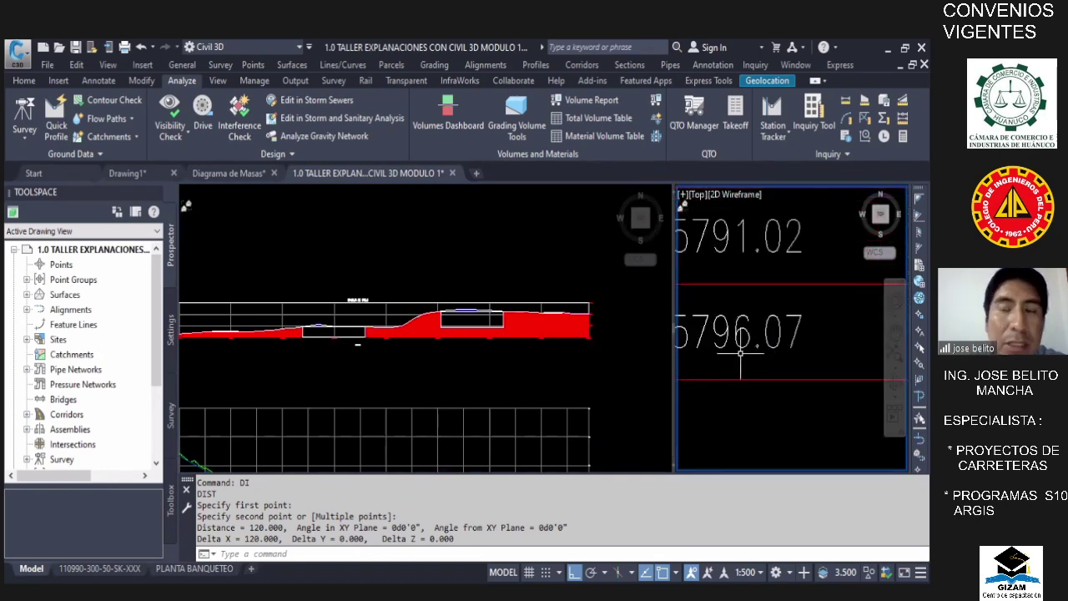
scroll(747, 350, down, 8)
scroll(759, 351, up, 8)
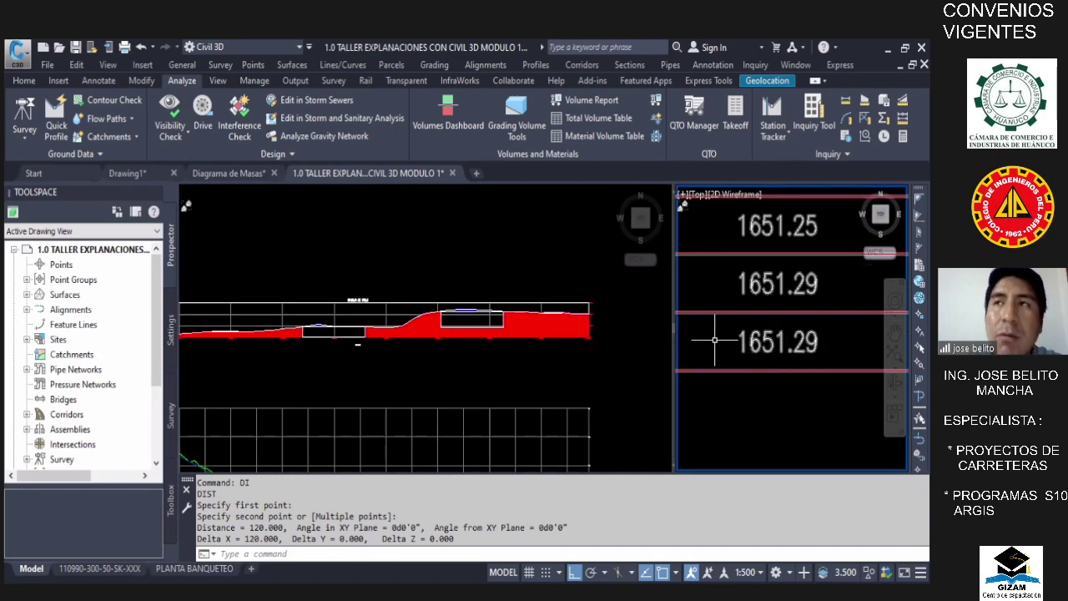
scroll(763, 334, down, 6)
scroll(762, 342, up, 8)
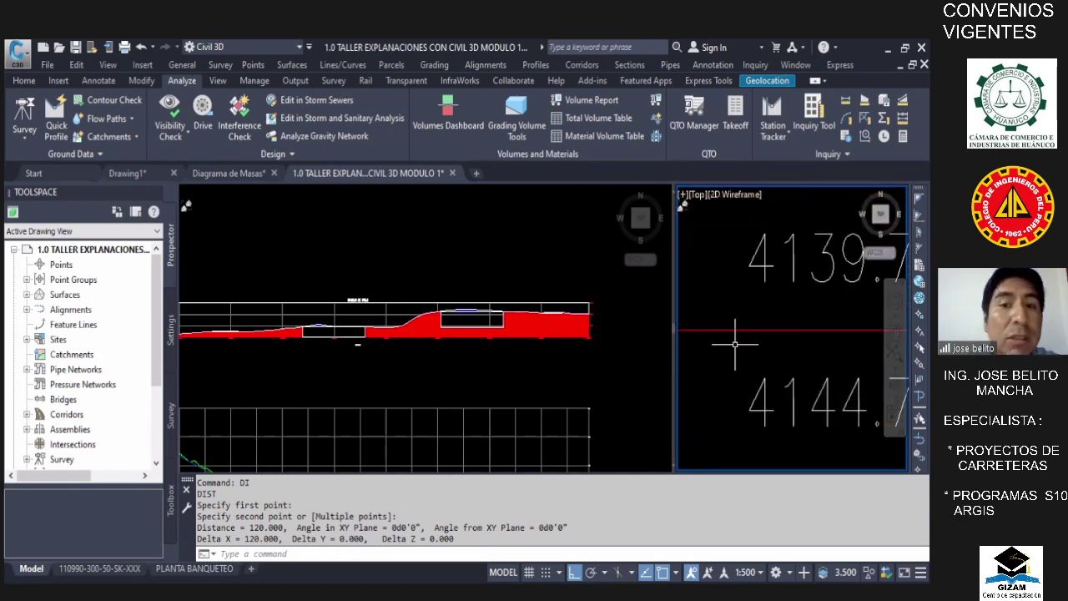
scroll(743, 346, down, 3)
- Examine the longitudinal profile and the plan of the road alignment between points A and B
click(493, 358)
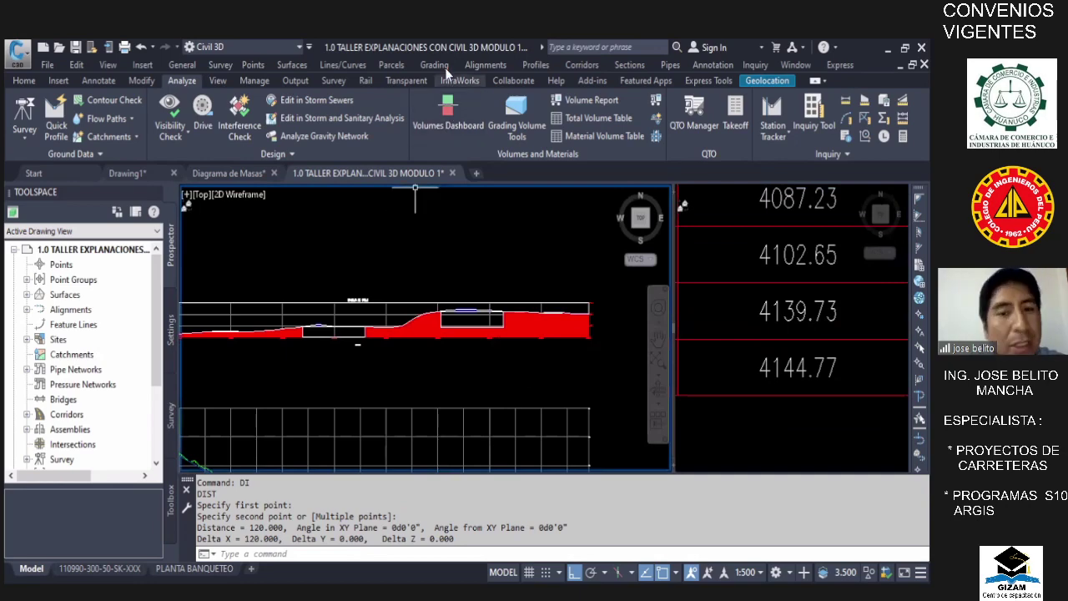
scroll(493, 256, down, 6)
scroll(500, 262, up, 4)
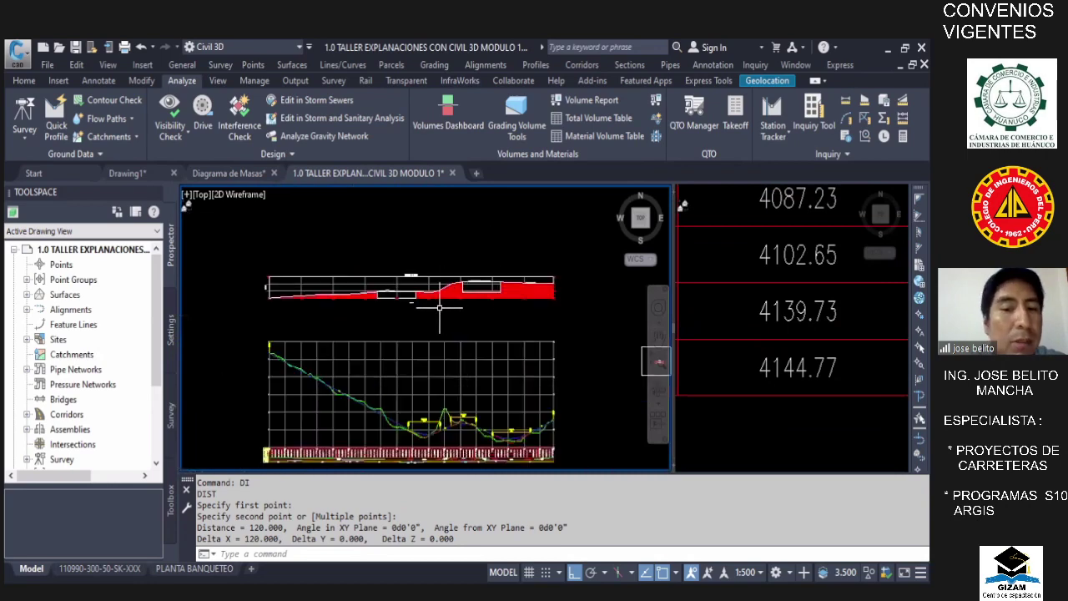
scroll(477, 291, down, 3)
scroll(323, 340, up, 6)
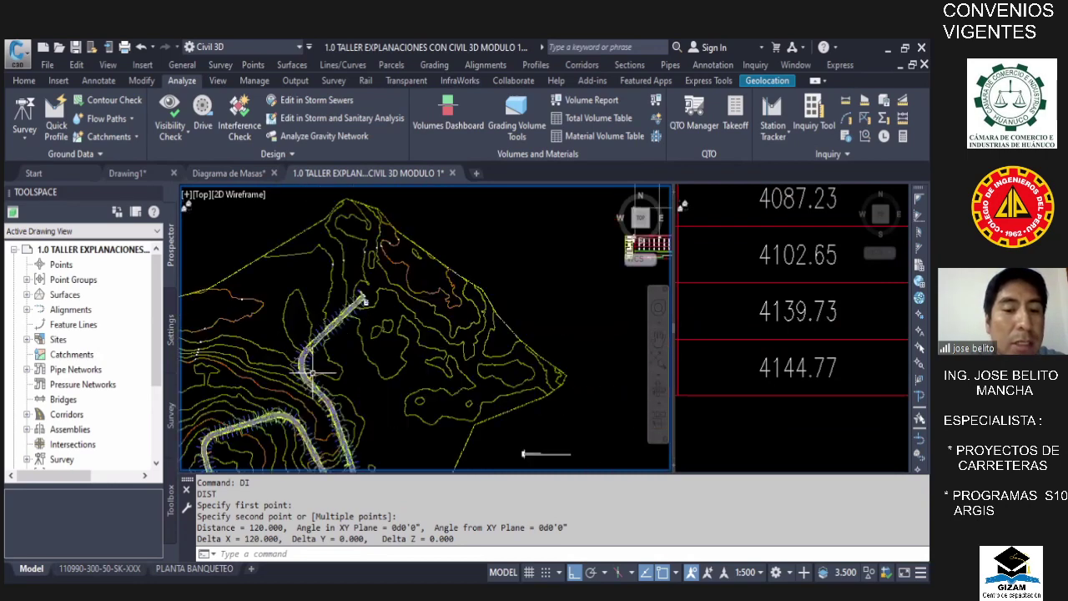
scroll(323, 340, up, 2)
scroll(367, 275, down, 5)
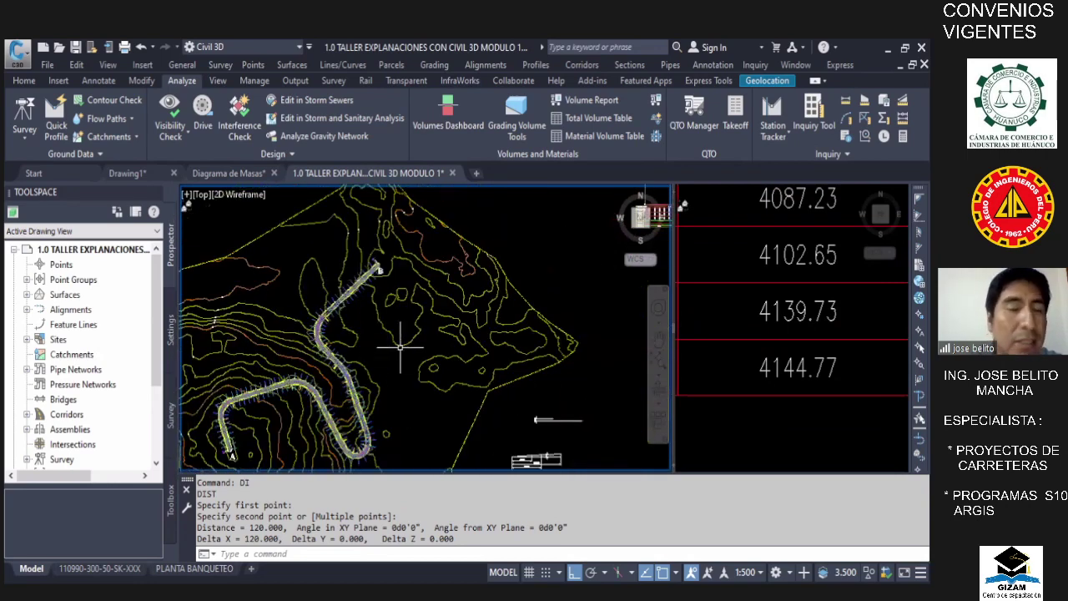
mouse_move(401, 345)
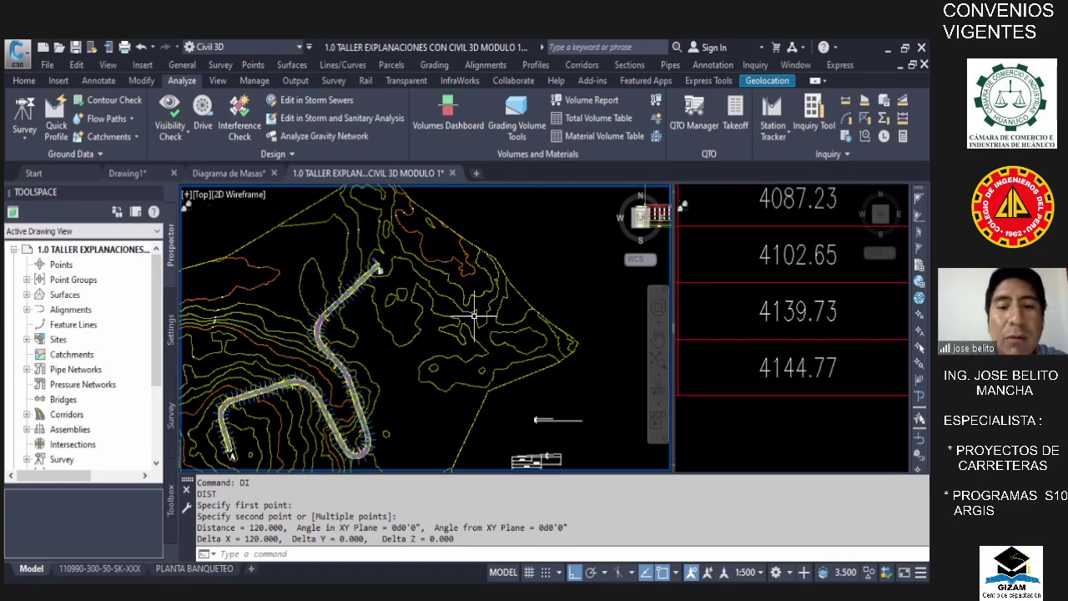
scroll(458, 275, down, 4)
scroll(434, 334, up, 4)
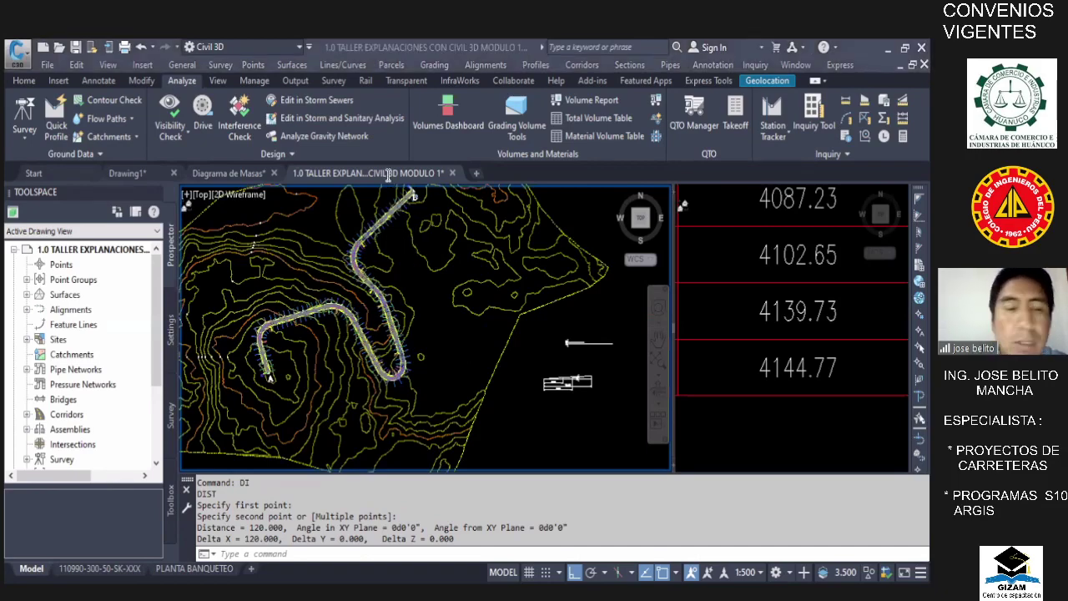
- Switch to the PowerPoint presentation and review slide 6 on mass diagram properties and slide 7 on interpreting the diagram
key(alt+Tab)
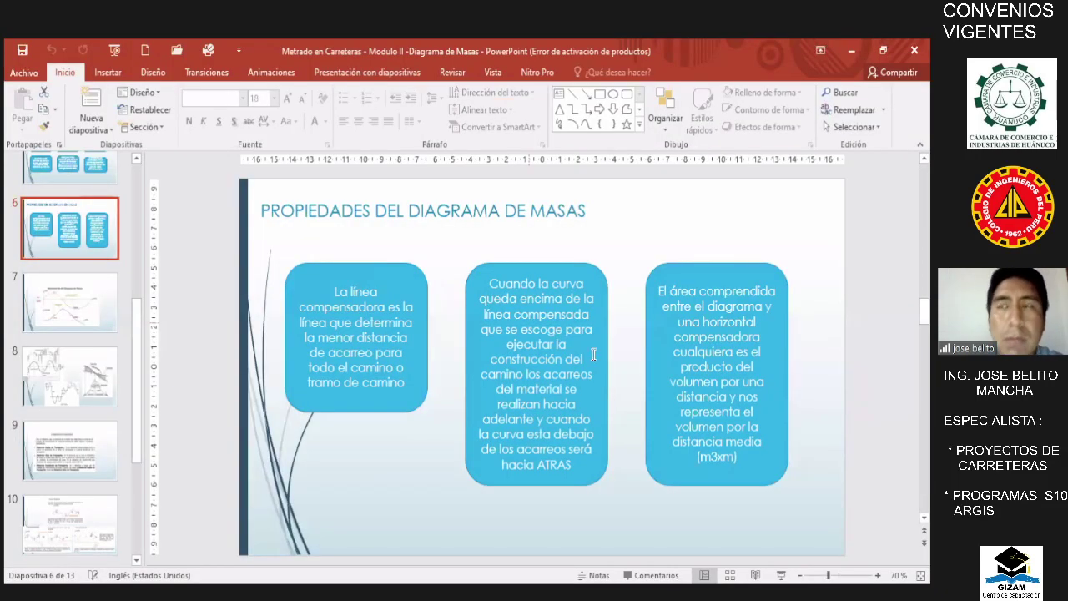
click(782, 321)
click(793, 364)
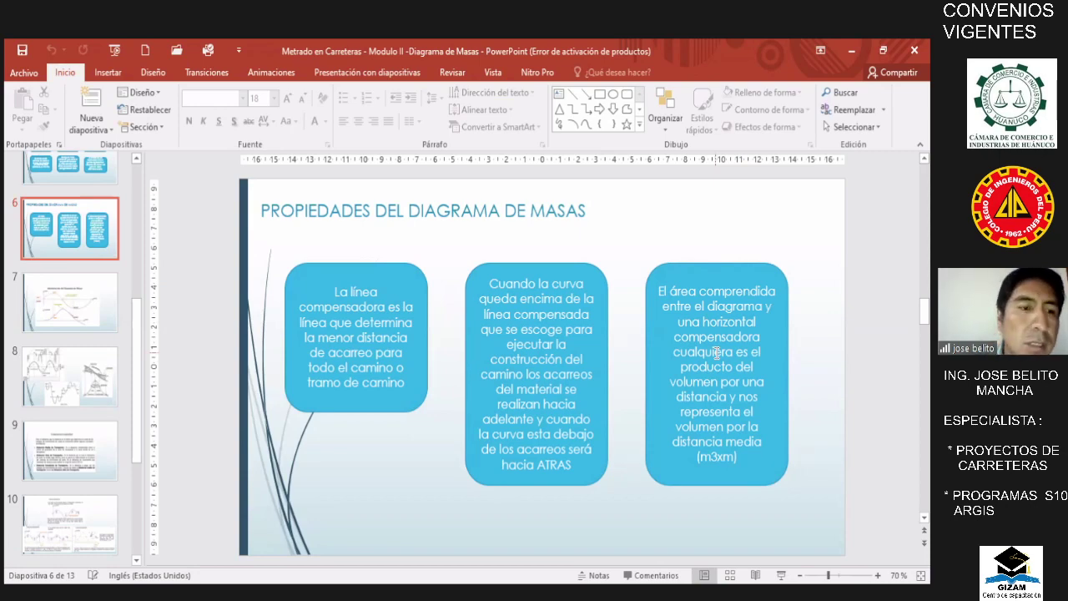
click(109, 292)
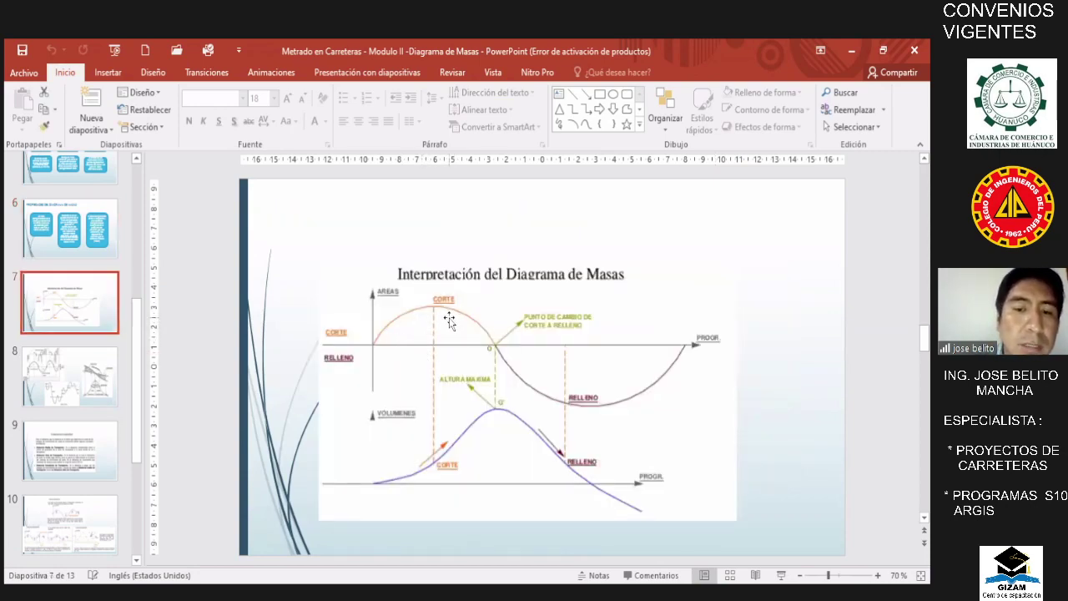
click(90, 242)
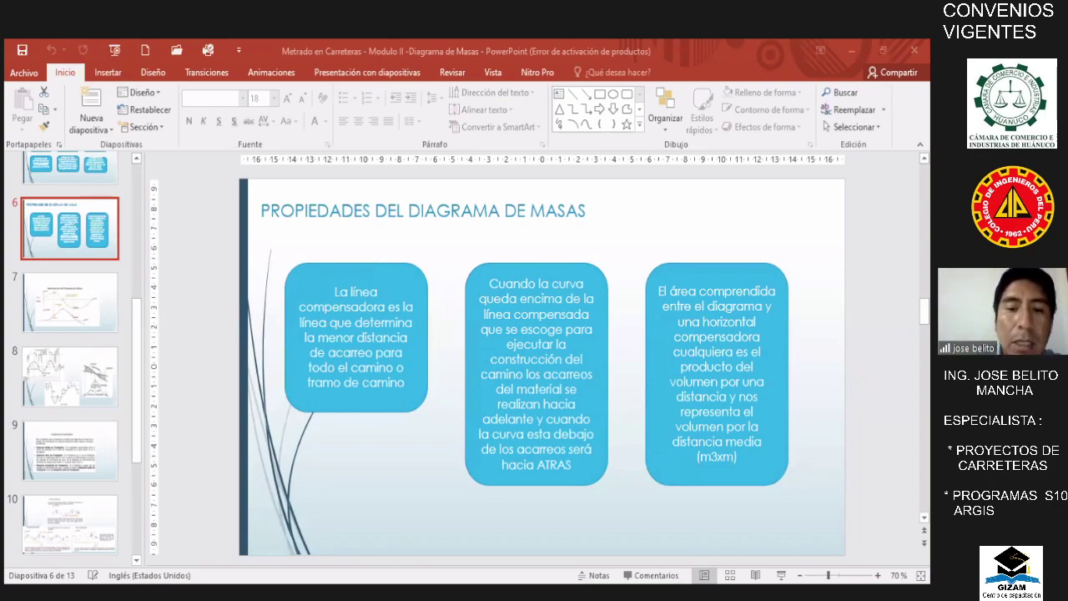
- Switch to the Diagrama de Masas drawing in Civil 3D and examine areas A1 to A6 and the separate hatched areas
key(alt+Tab)
scroll(520, 276, down, 2)
scroll(520, 276, up, 5)
scroll(481, 276, up, 2)
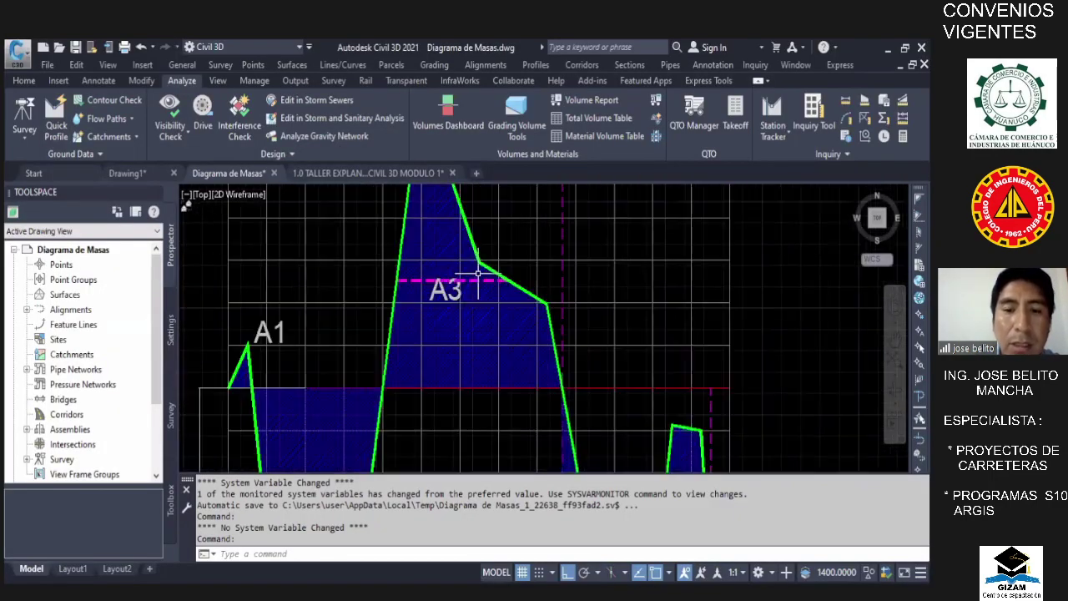
scroll(628, 310, down, 4)
scroll(496, 326, down, 5)
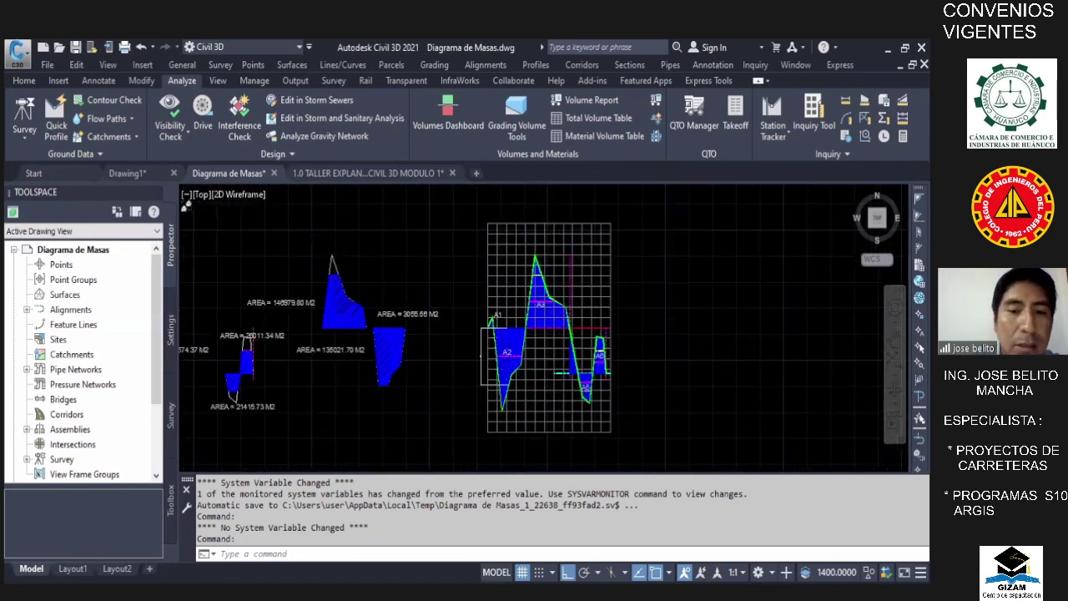
scroll(450, 297, up, 3)
scroll(430, 305, up, 2)
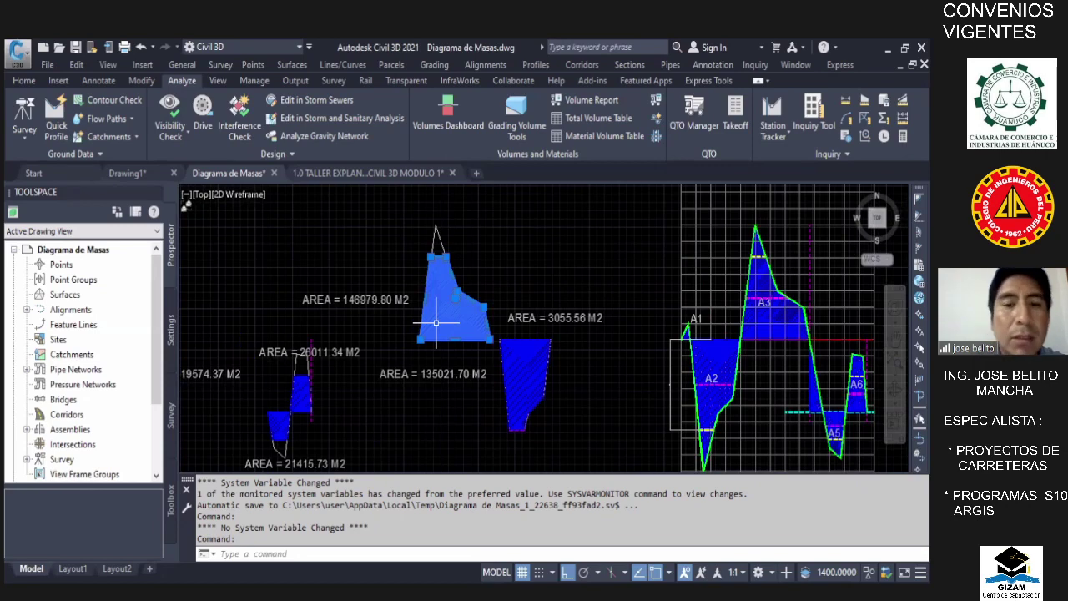
- Inspect the area in the properties of the separate hatch shaped like A3, then clear the selection
key(ctrl+1)
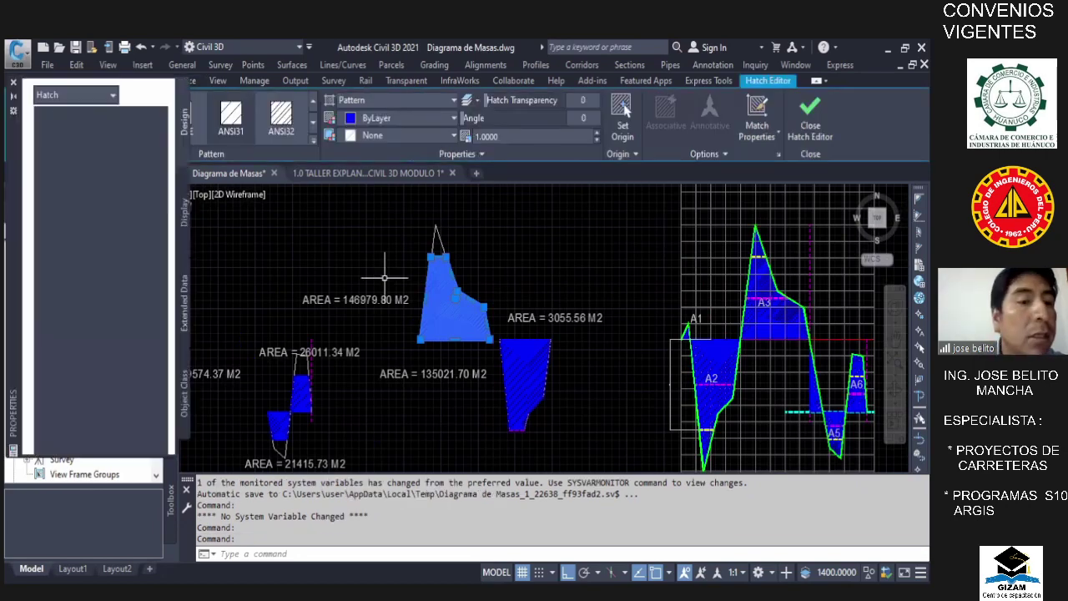
text(MO)
key(Return)
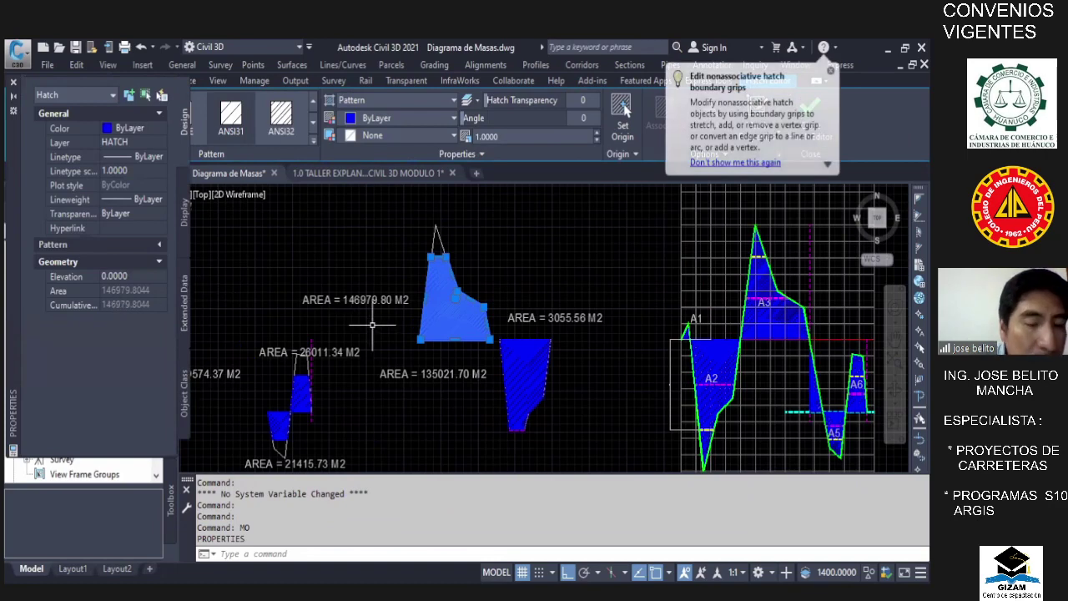
scroll(395, 317, up, 2)
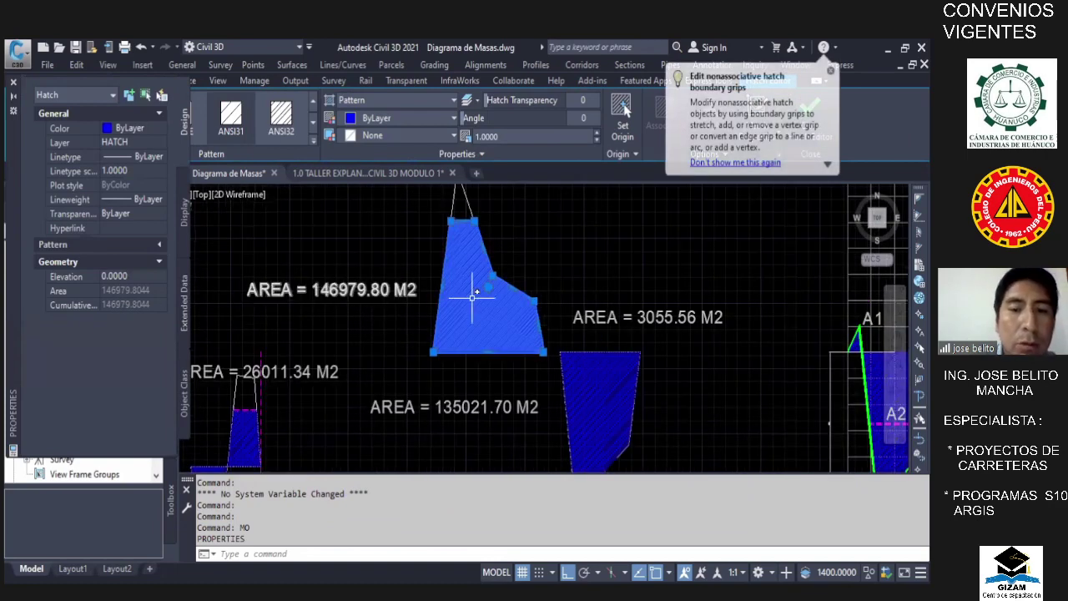
key(Escape)
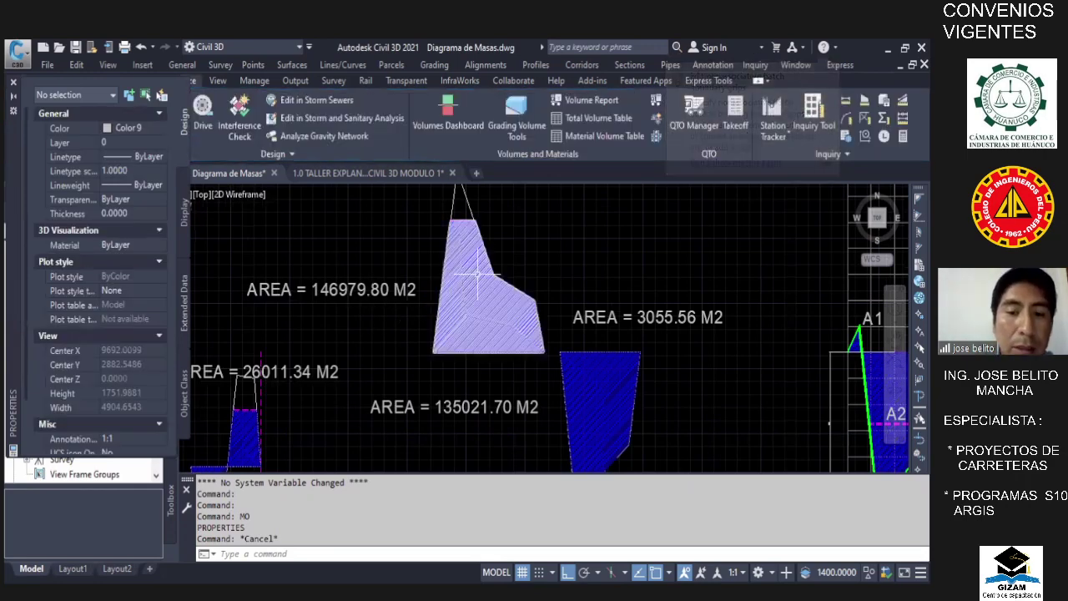
- Measure the slanted left edge of the separate A3-shaped hatch from its top corner down to its base
text(DI)
key(Return)
click(465, 276)
click(453, 359)
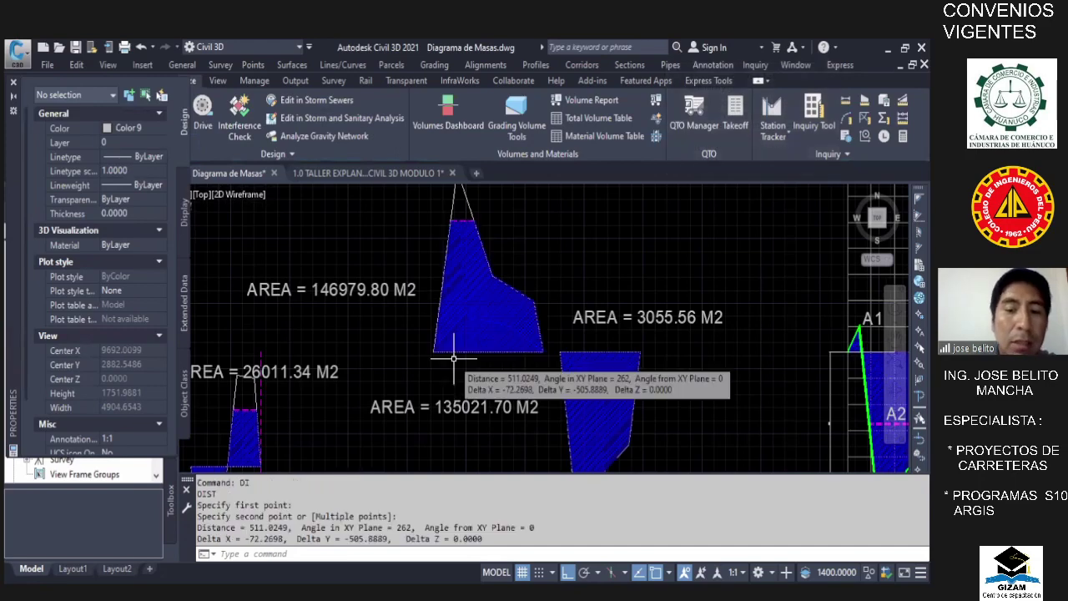
scroll(453, 359, down, 3)
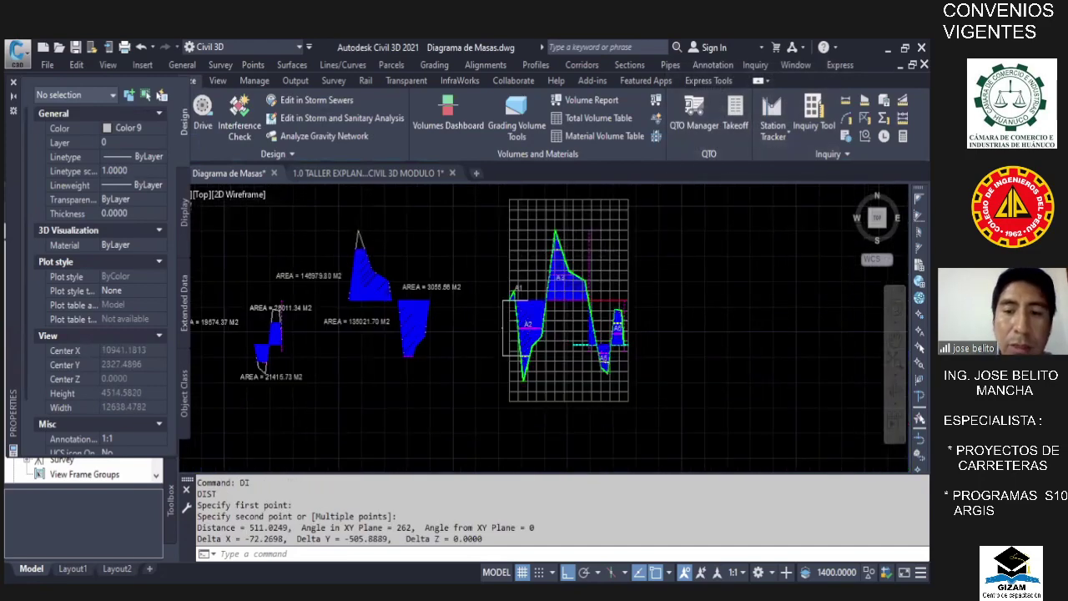
scroll(607, 267, up, 5)
right_click(607, 267)
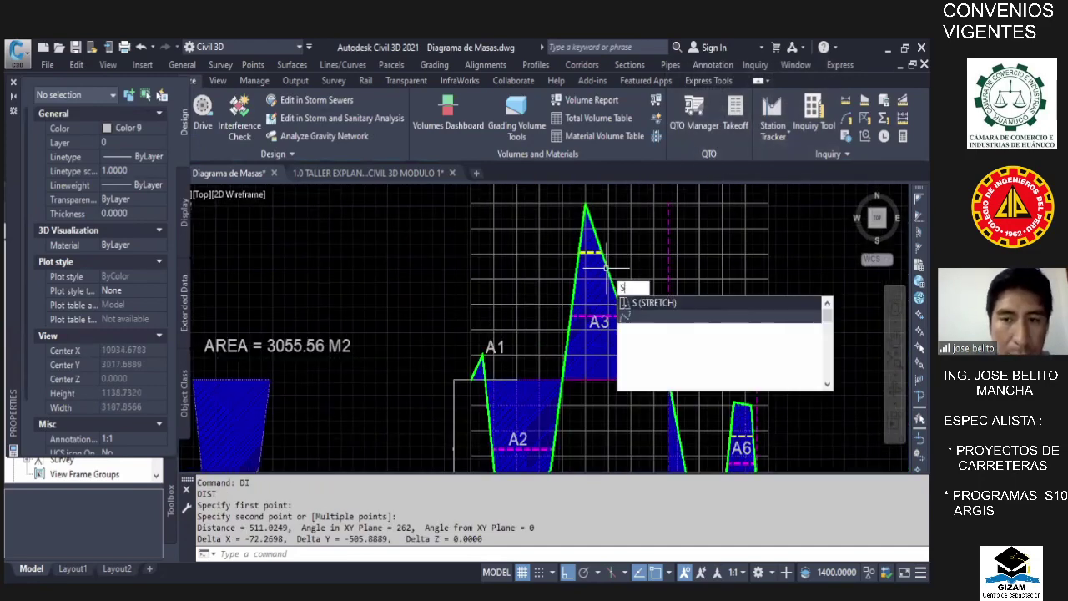
key(Escape)
text(FI)
key(Return)
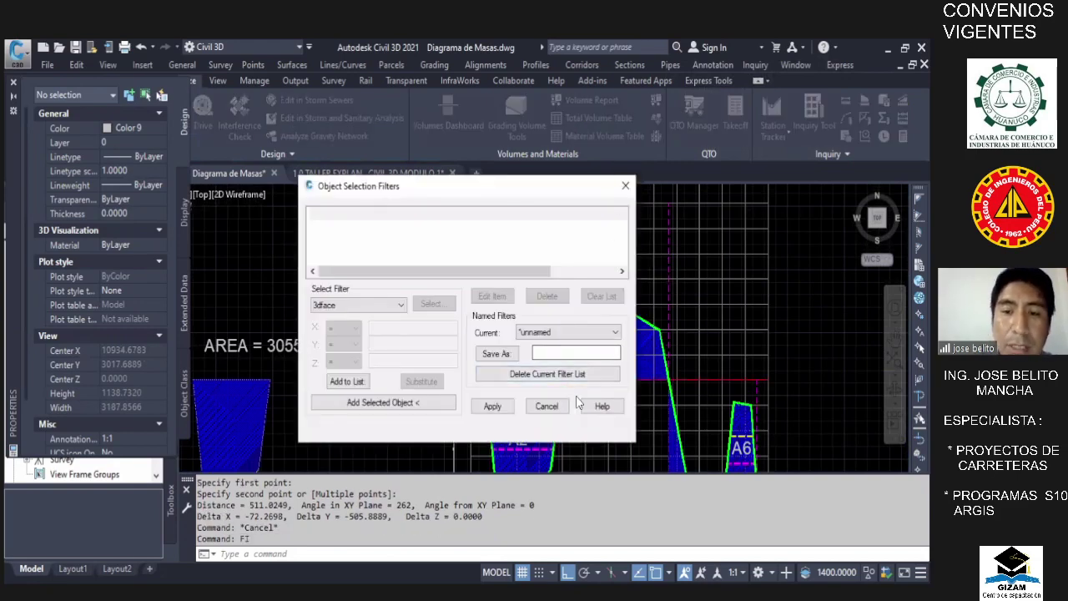
key(Escape)
- Measure the same hatch edge from its base to its top corner and highlight the Delta Y value in the command history
text(DI)
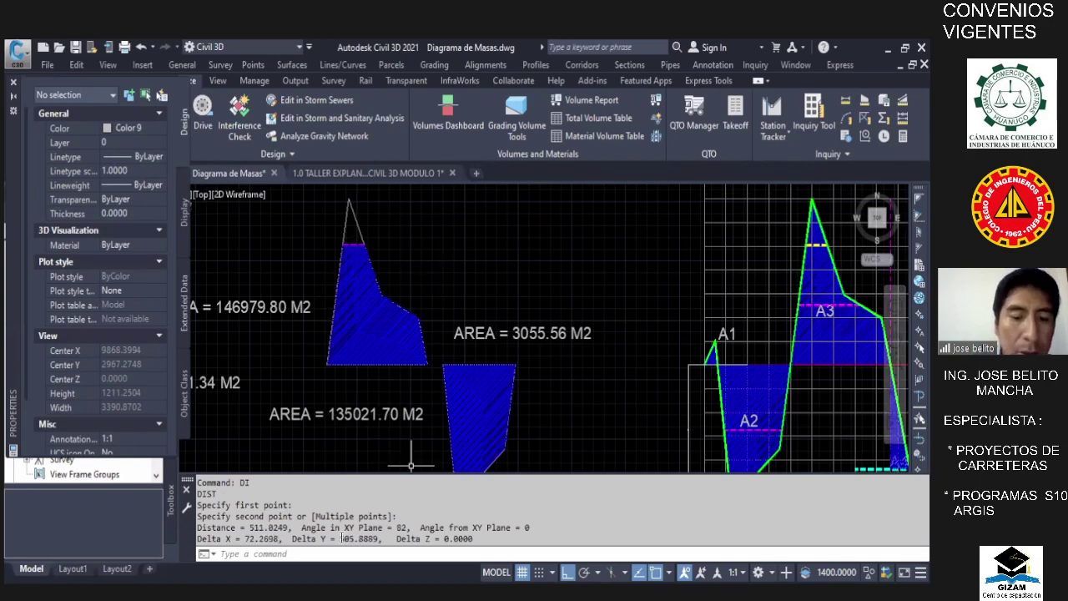
drag(340, 539, 380, 538)
scroll(744, 258, down, 3)
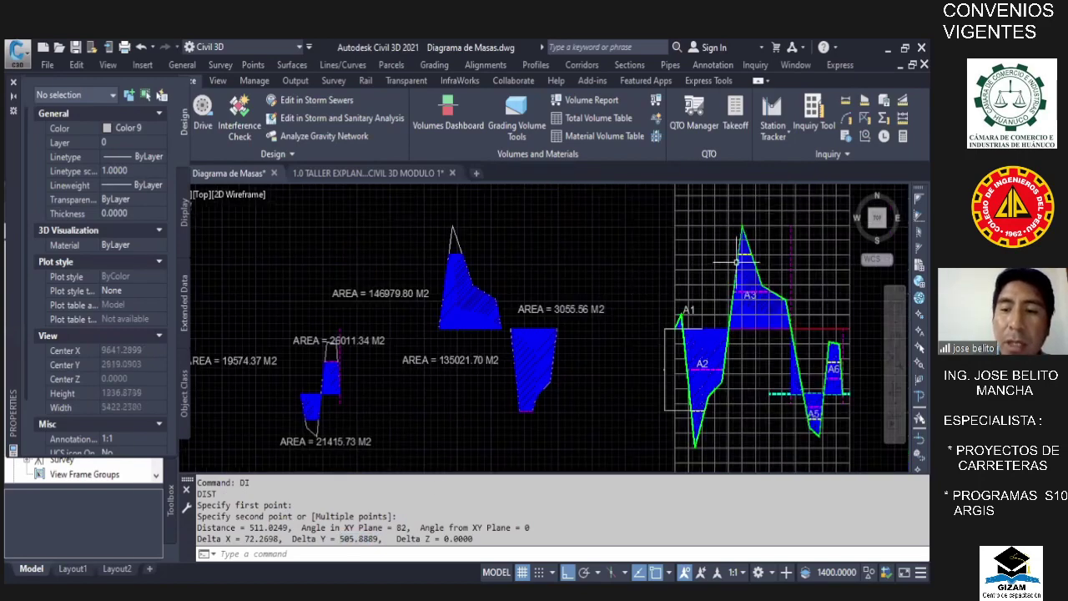
scroll(739, 251, up, 3)
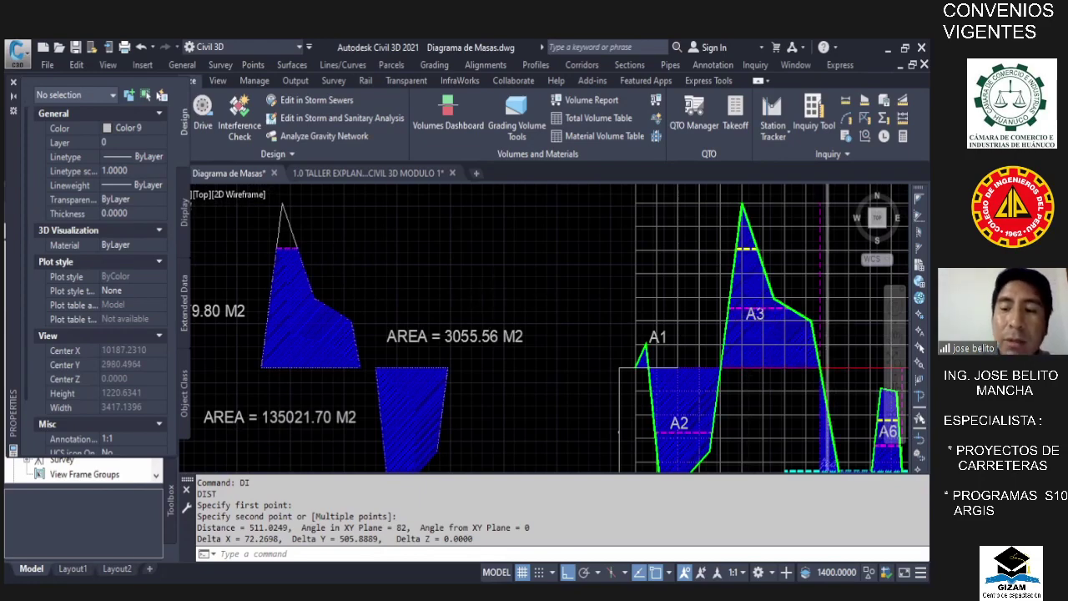
- Measure the horizontal width of area A3 along its magenta dashed line and along its base
scroll(824, 327, up, 4)
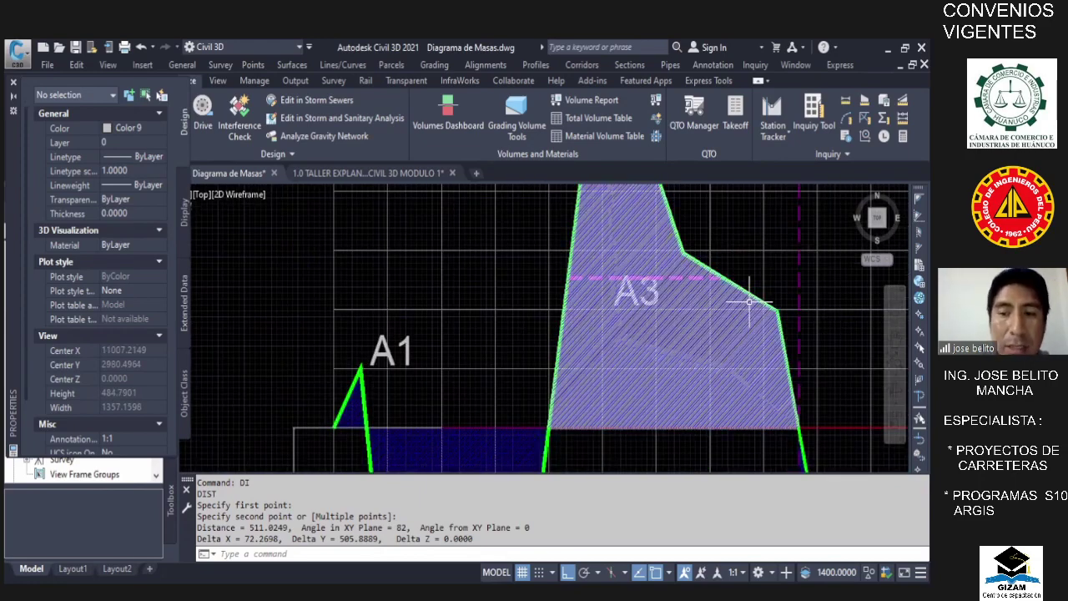
scroll(478, 288, down, 2)
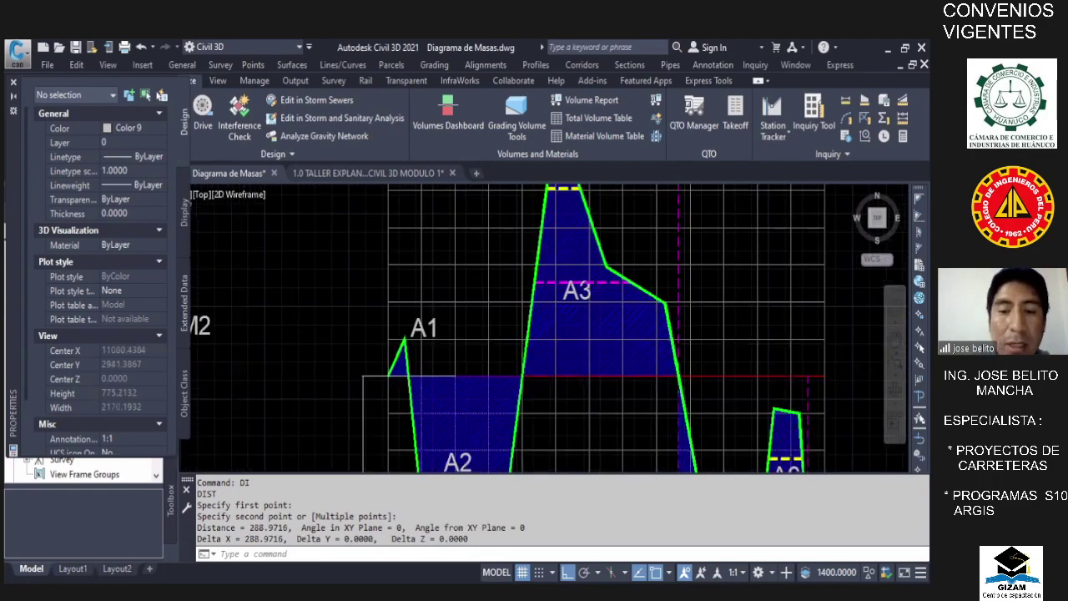
key(Return)
click(679, 375)
click(623, 317)
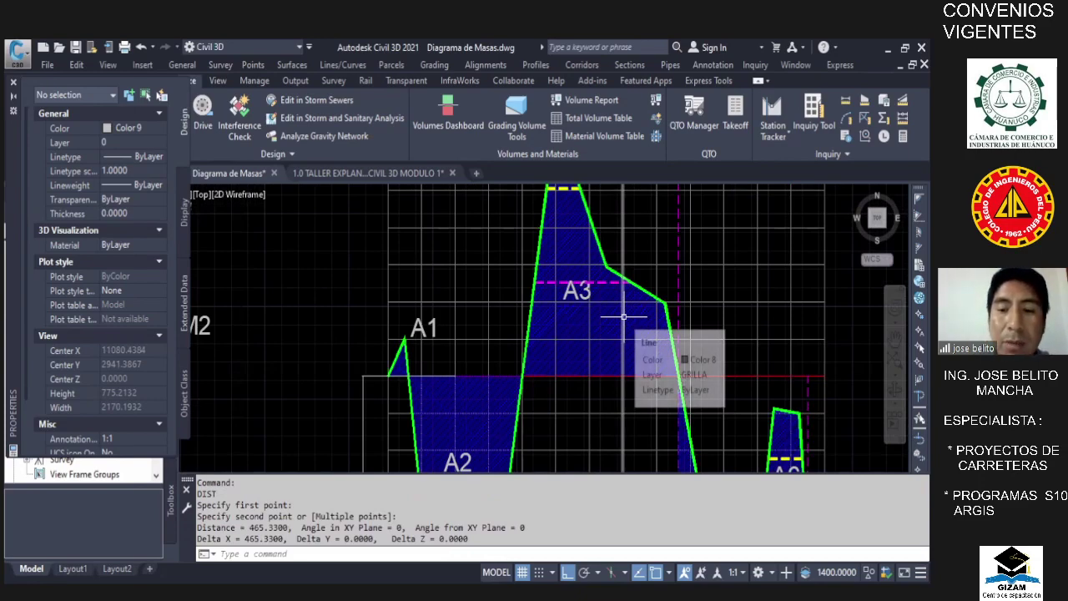
key(Escape)
- Calculate half of A3's base width with the CAL command using the expression 465/2
scroll(601, 288, up, 2)
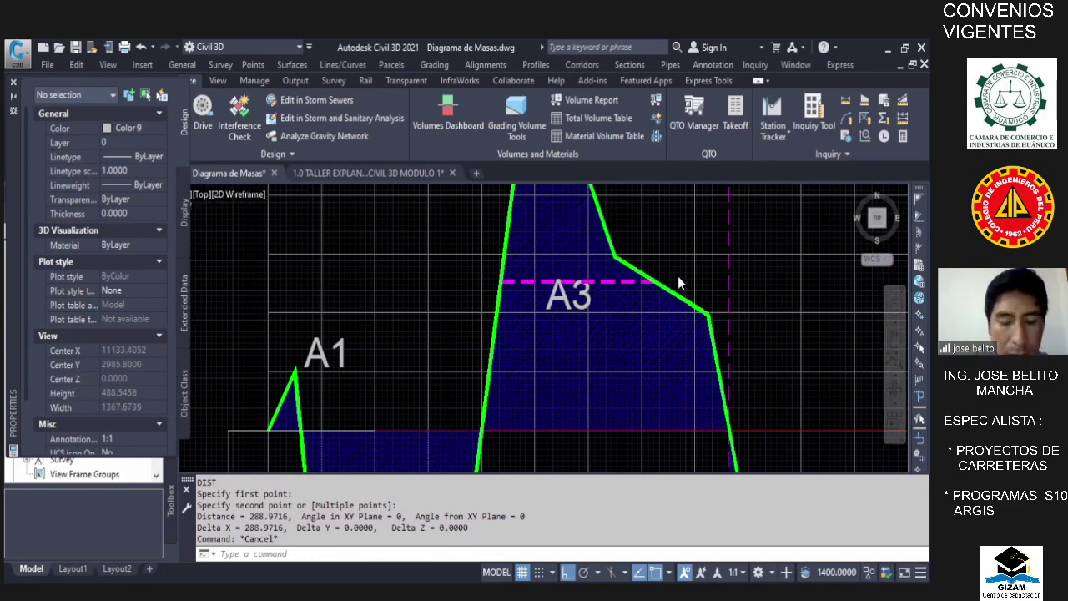
text(CA)
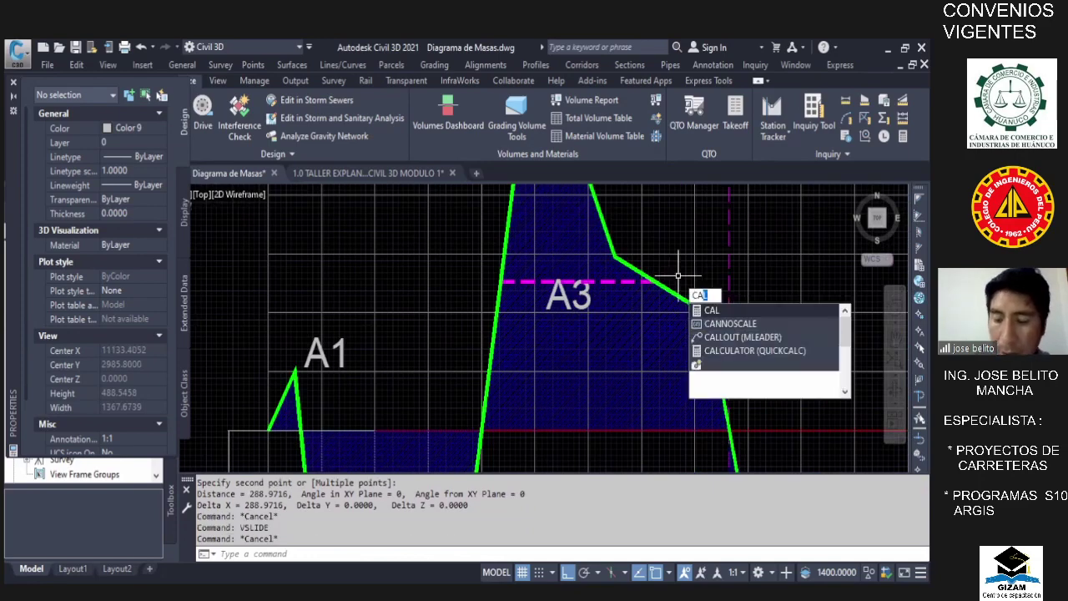
text(L)
key(Return)
text(465)
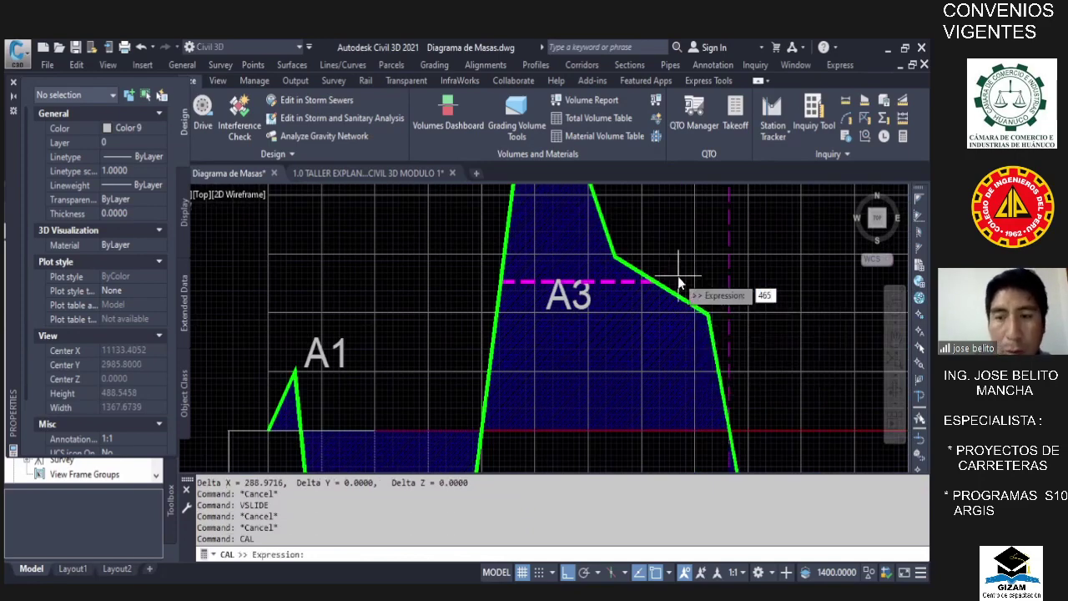
text(/2)
key(Return)
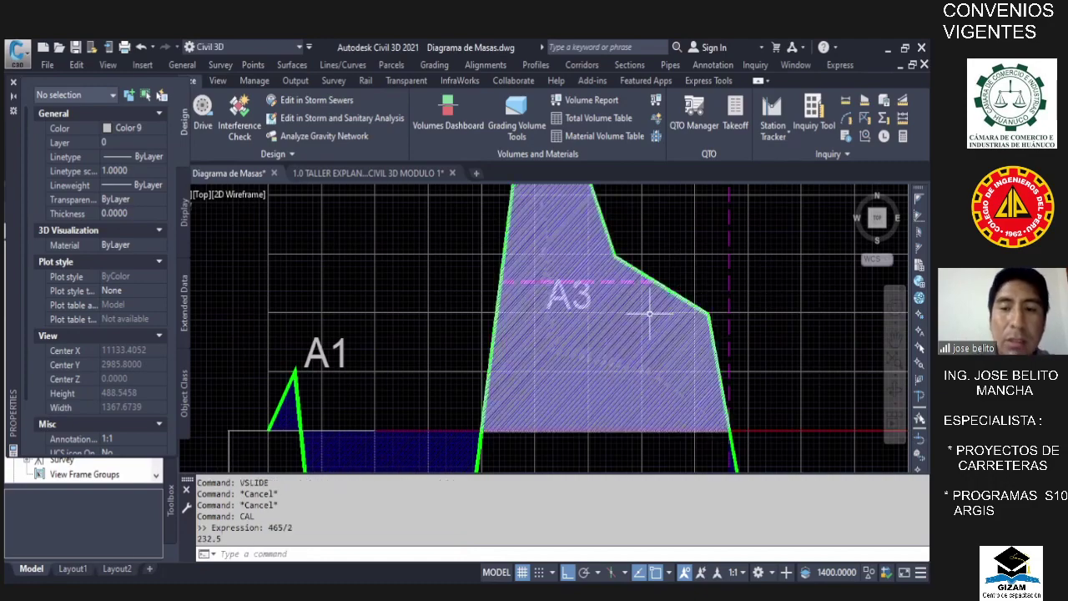
- Examine area A3 in the mass diagram and the area label beside its separate hatched copy
scroll(651, 312, down, 2)
scroll(632, 298, up, 2)
scroll(599, 303, down, 2)
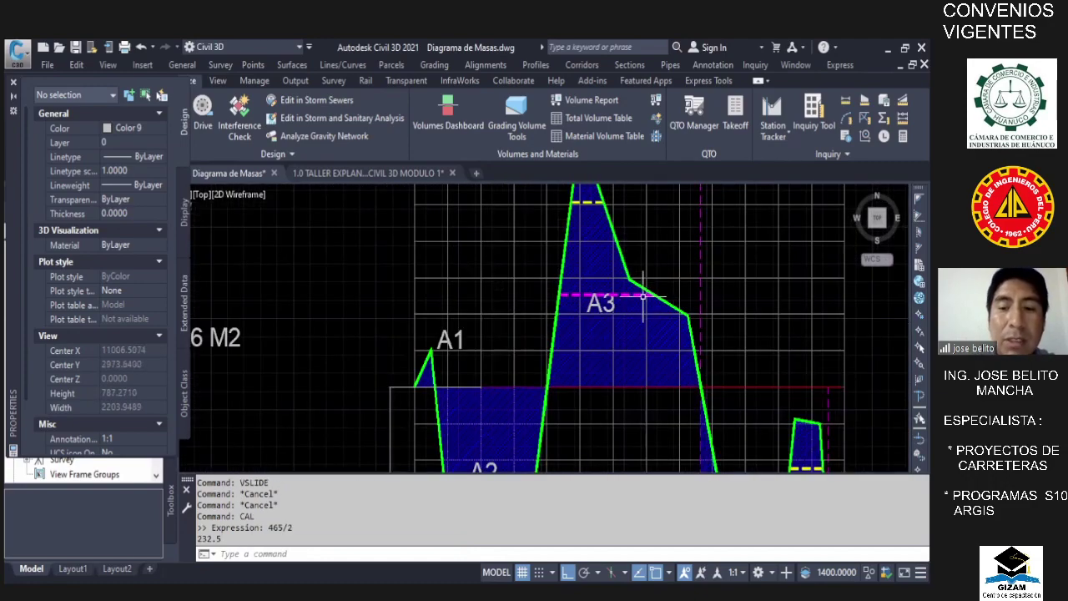
scroll(587, 306, up, 2)
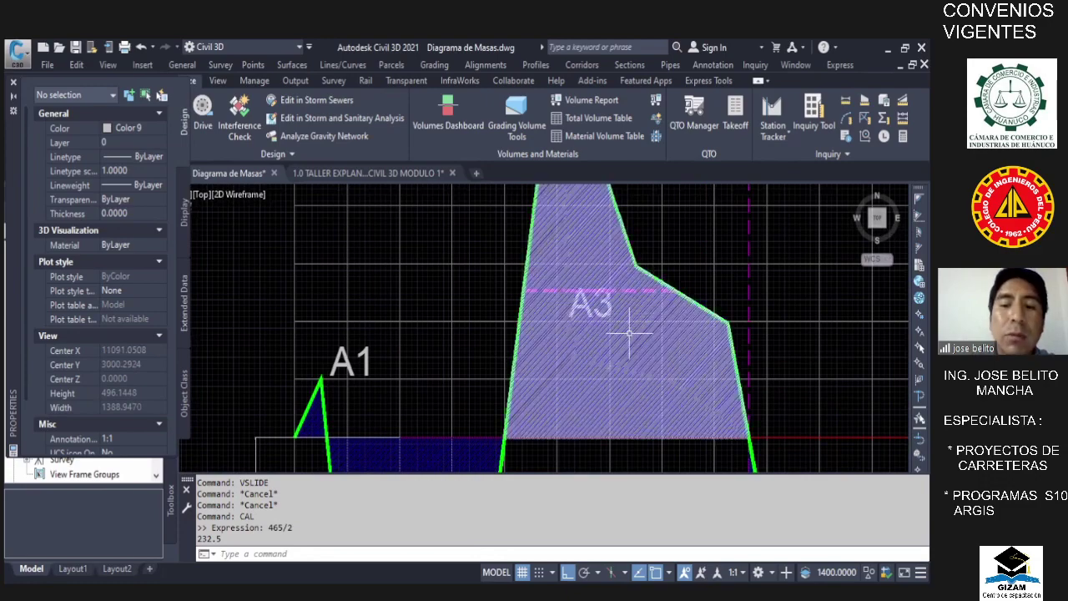
scroll(604, 365, down, 4)
scroll(674, 304, down, 2)
scroll(323, 315, up, 3)
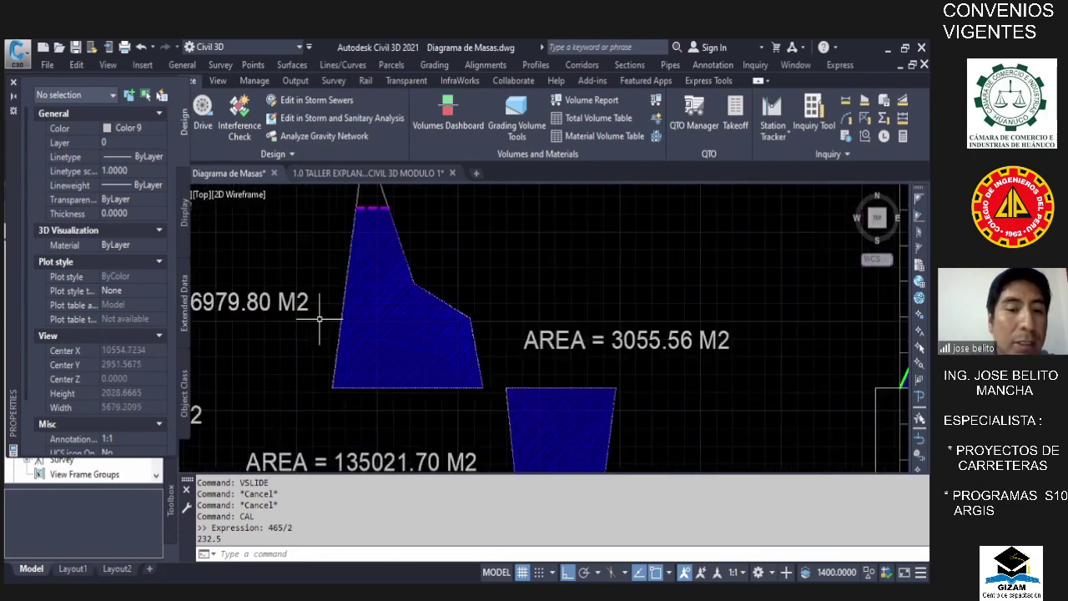
scroll(384, 299, down, 1)
scroll(242, 309, up, 2)
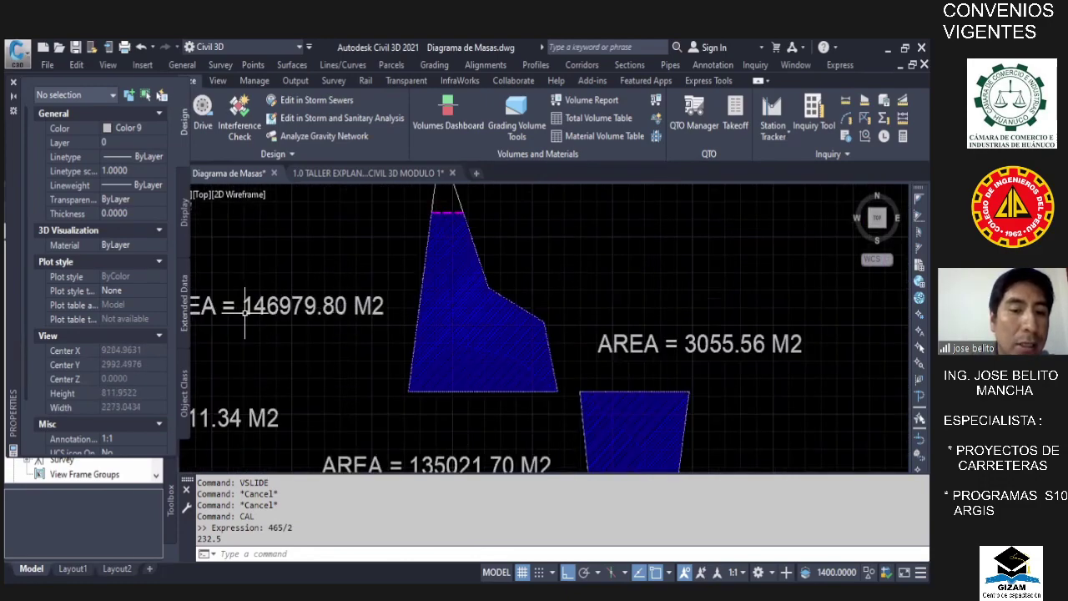
scroll(251, 309, down, 3)
scroll(268, 308, up, 2)
scroll(275, 308, up, 2)
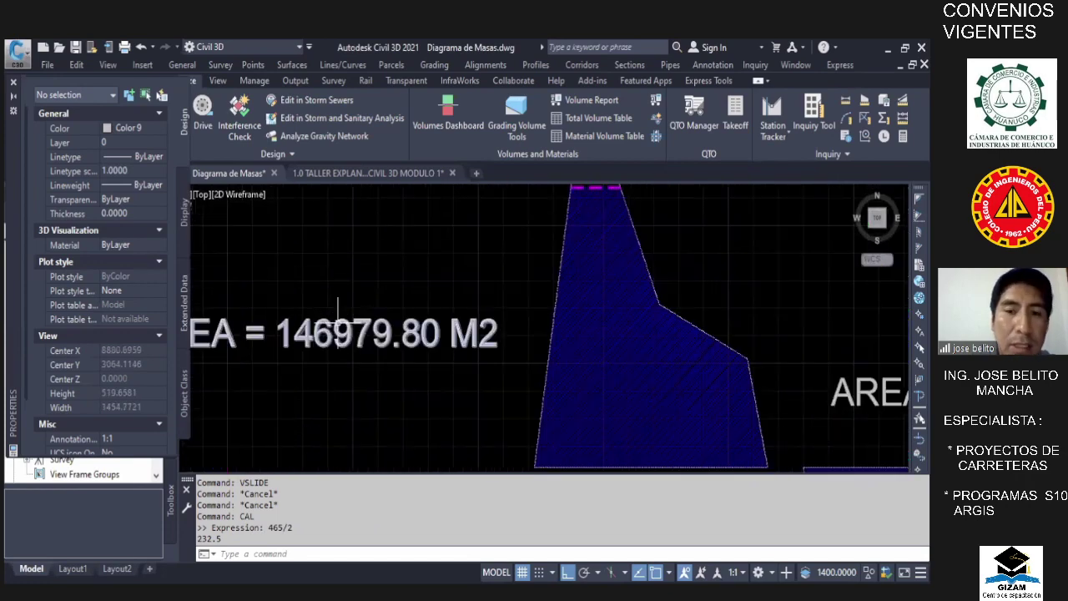
scroll(406, 310, down, 2)
scroll(531, 340, down, 3)
scroll(442, 340, up, 2)
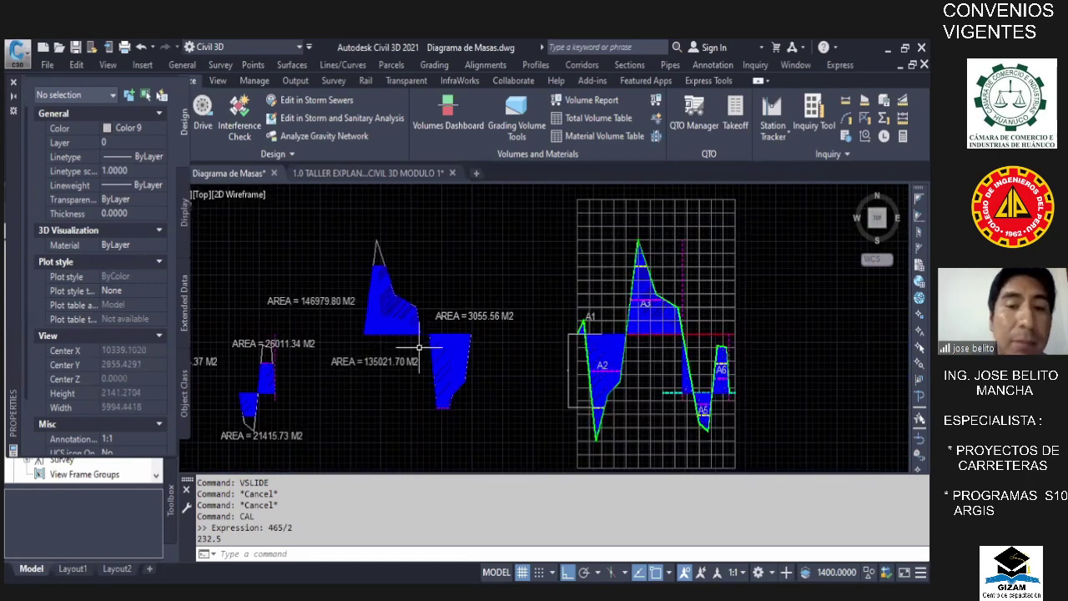
- Compare A3 in the gridded mass diagram with the separate hatched shapes and their area labels
scroll(698, 305, up, 3)
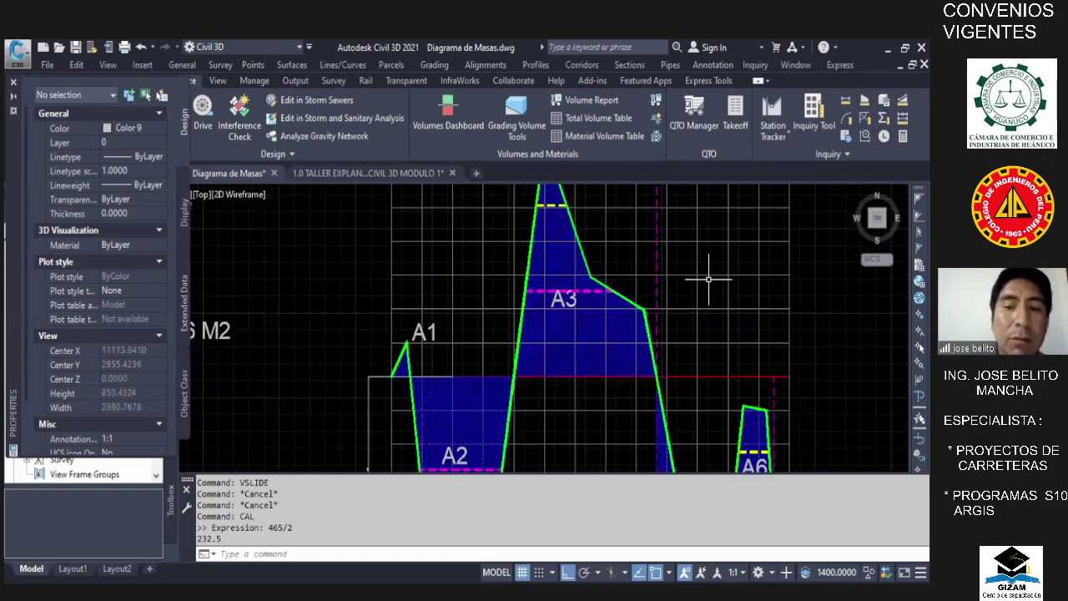
scroll(708, 280, down, 2)
scroll(711, 281, down, 2)
scroll(424, 287, up, 2)
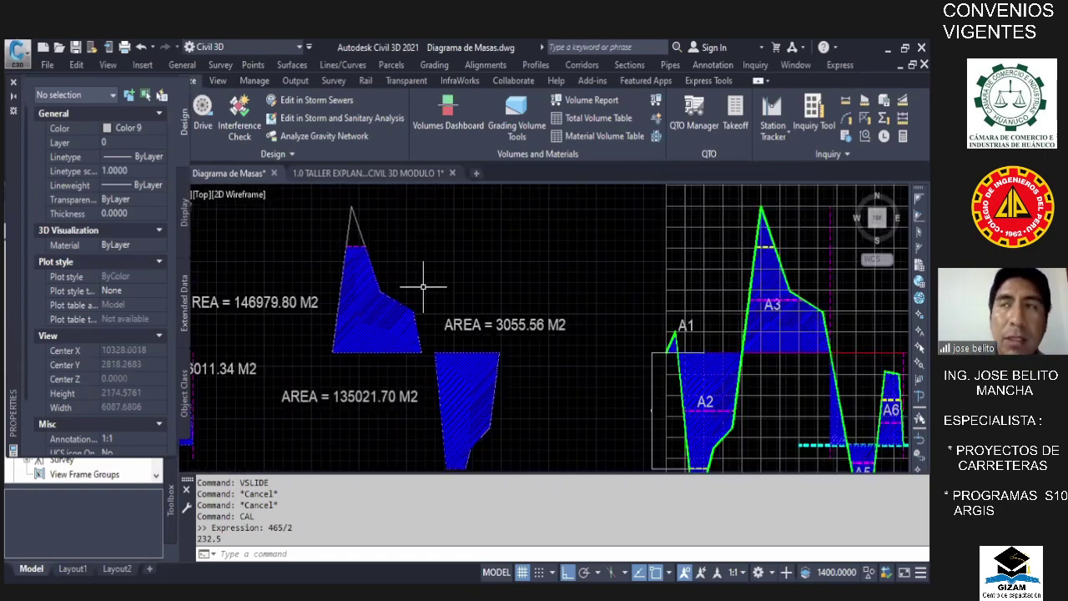
scroll(802, 316, up, 4)
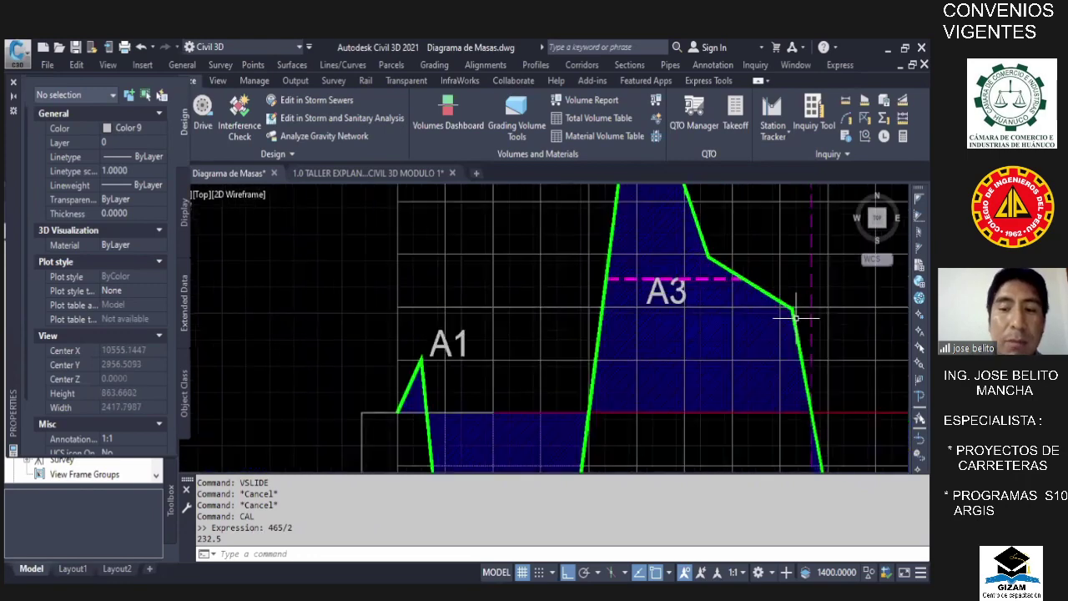
scroll(743, 306, down, 3)
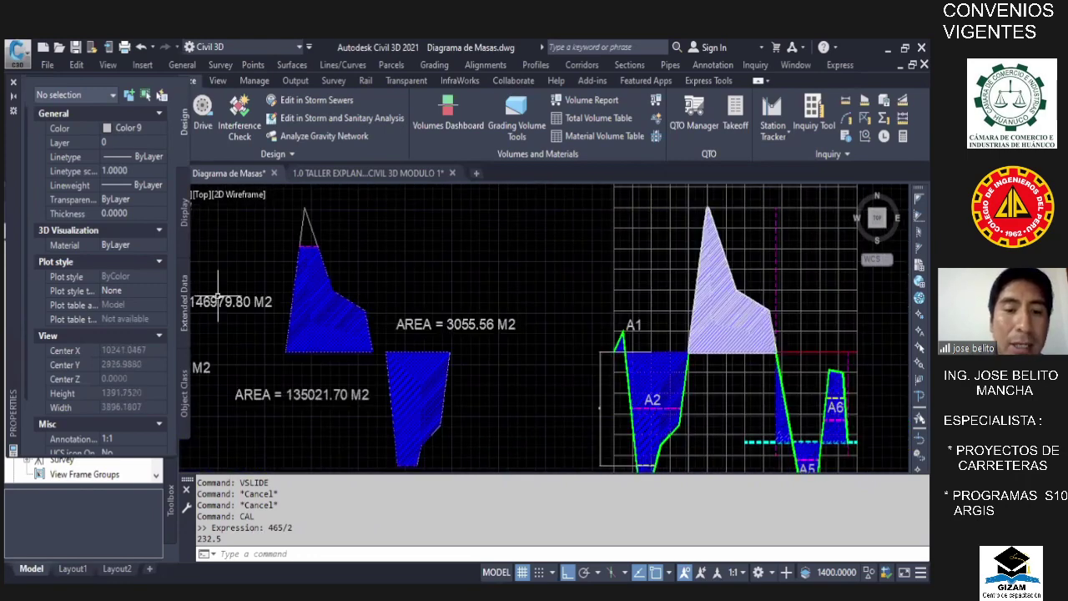
scroll(242, 301, up, 2)
scroll(317, 334, down, 3)
scroll(559, 305, up, 3)
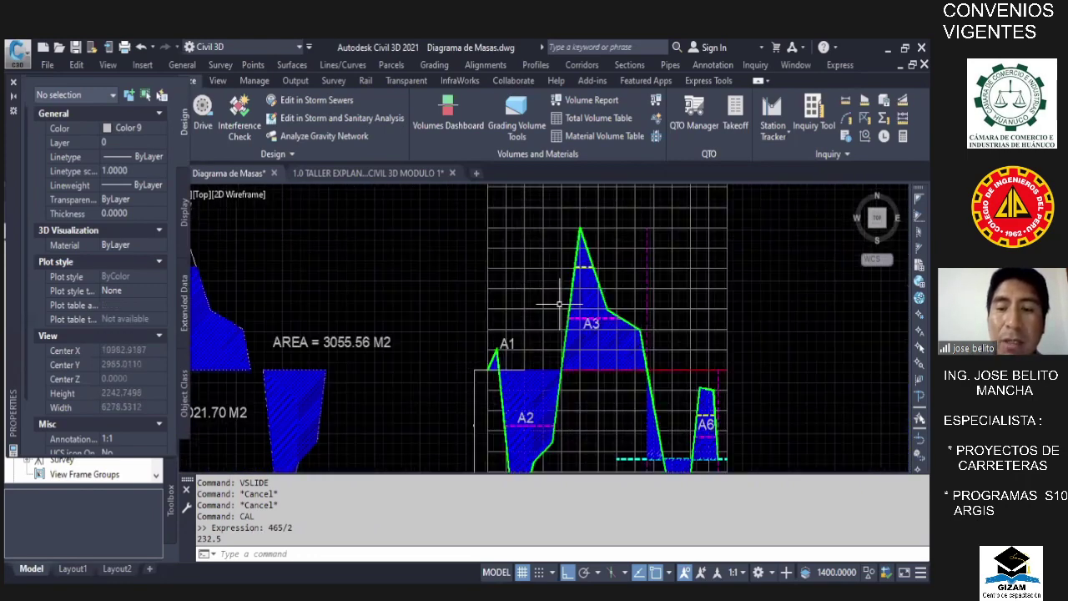
scroll(626, 289, down, 2)
scroll(352, 307, up, 2)
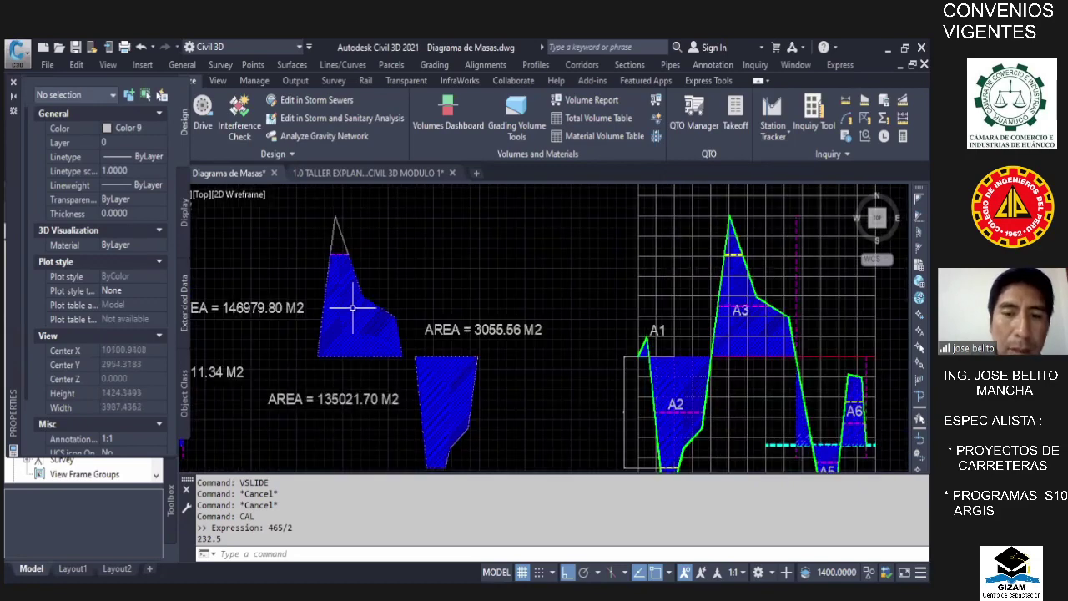
scroll(376, 302, up, 1)
scroll(468, 296, down, 3)
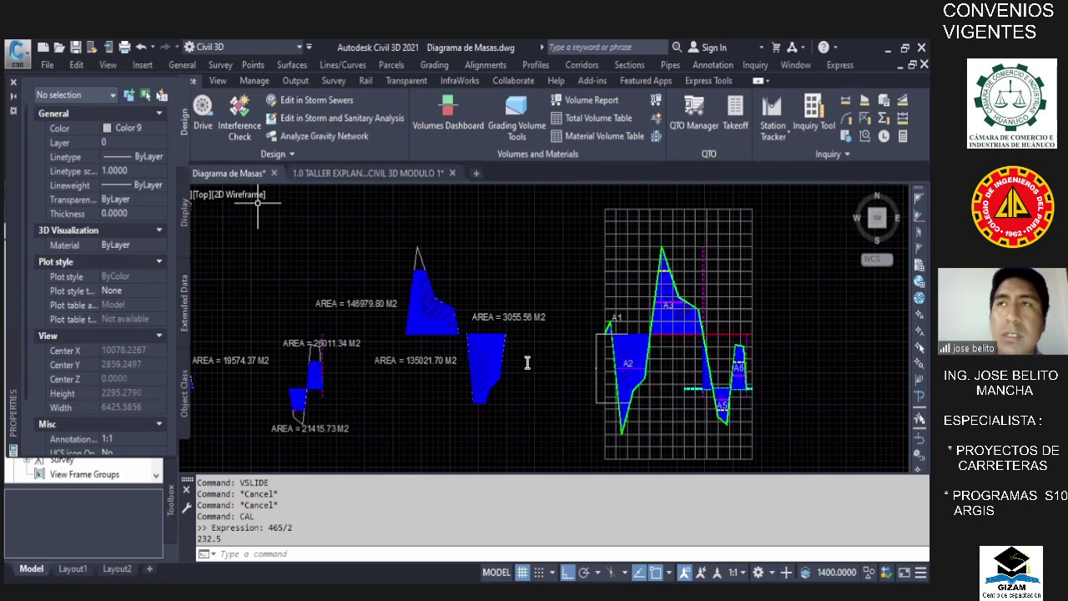
- Switch to the Metrado en Carreteras presentation in PowerPoint and view slides 7 and 8, ending on slide 9, Compensación Longitudinal
key(alt+Tab)
click(82, 314)
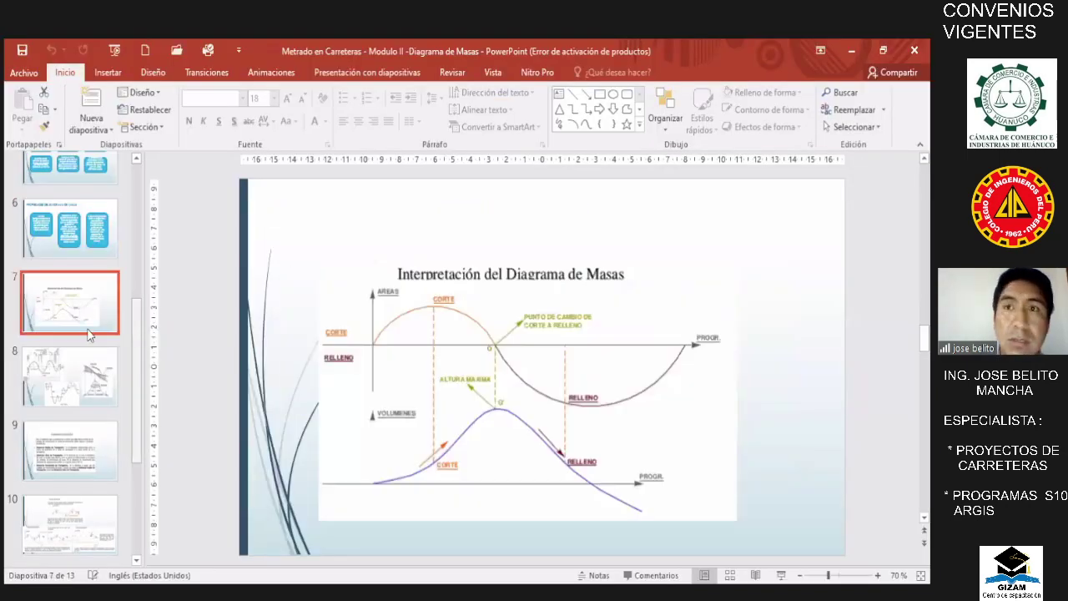
scroll(75, 317, down, 1)
click(71, 304)
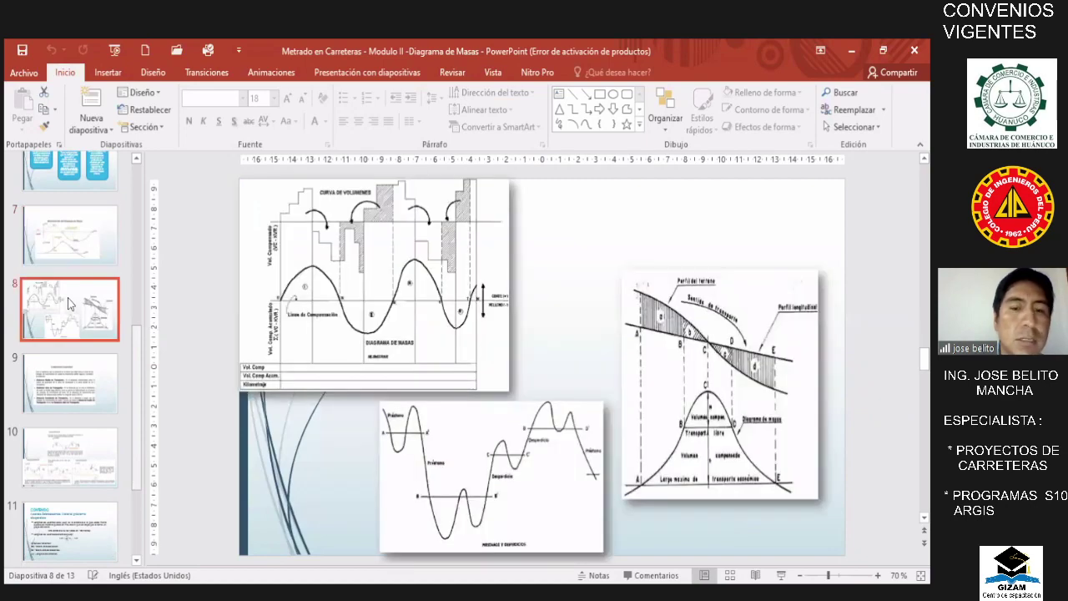
scroll(72, 306, down, 1)
click(72, 314)
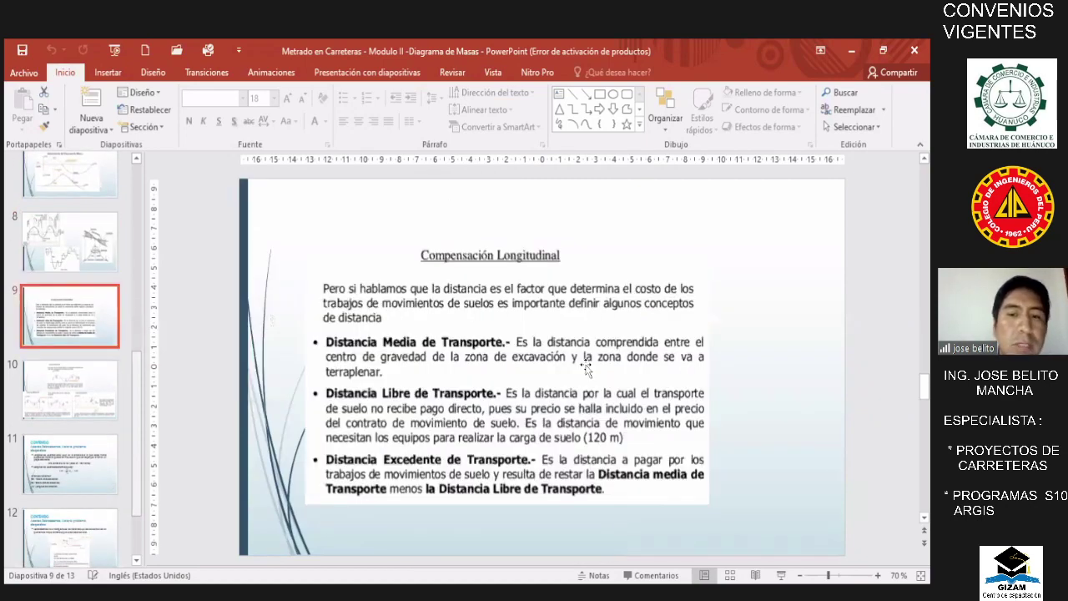